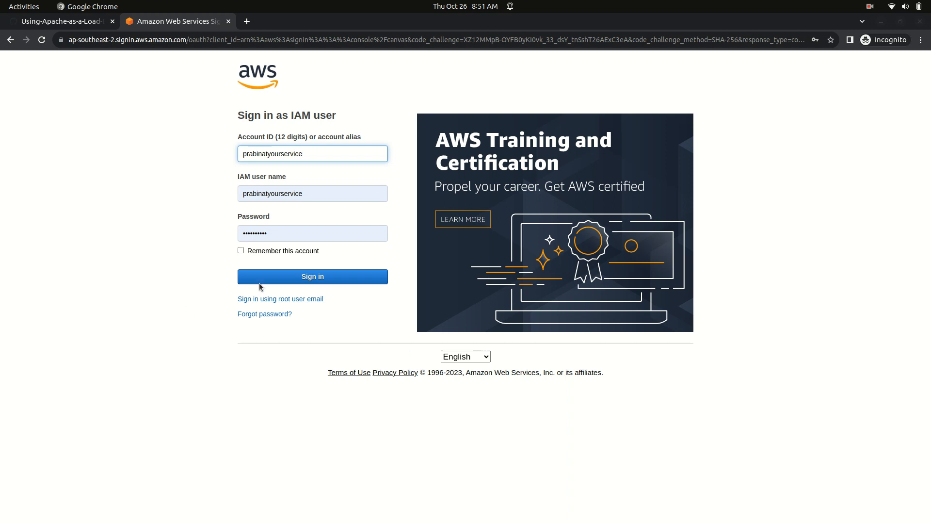
Sign in to the AWS console with the prefilled IAM credentials and open the VPC dashboard, keeping the Asia Pacific (Sydney) region.
click(288, 277)
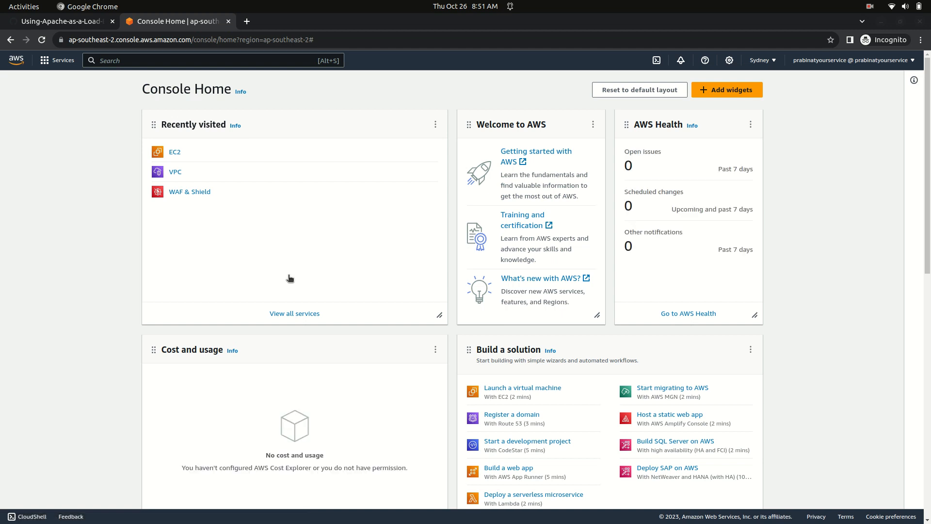
click(175, 173)
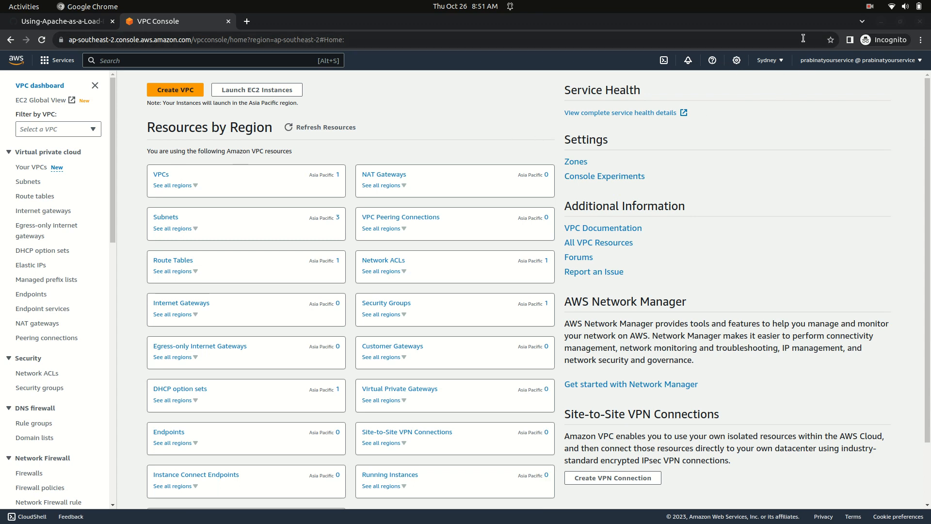
click(776, 62)
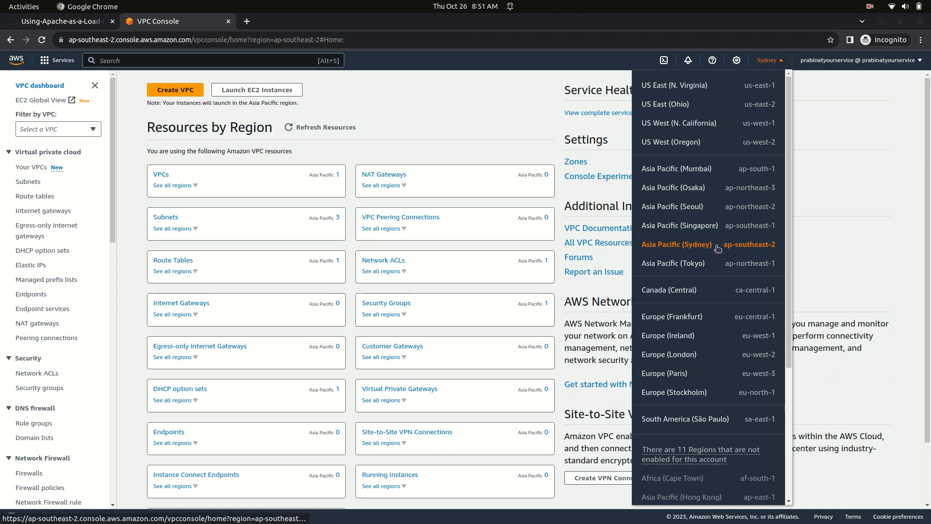
click(502, 114)
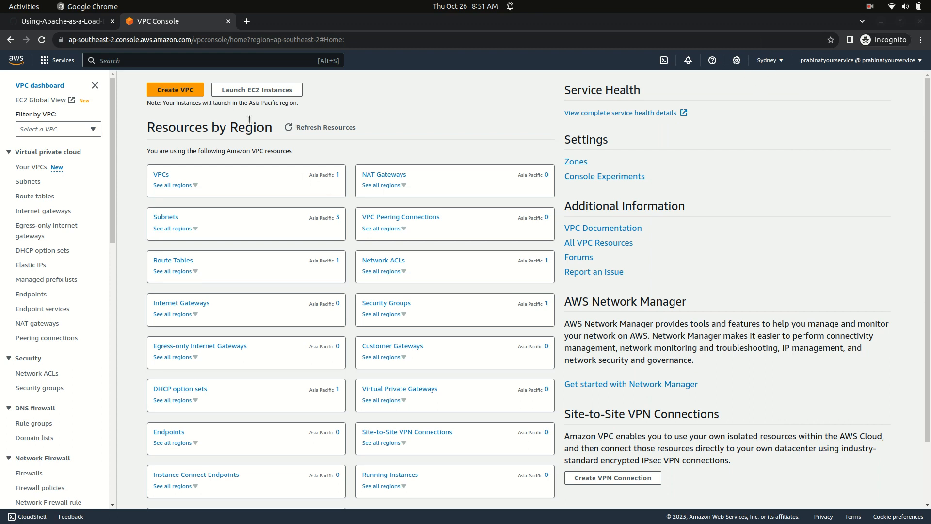
Create a VPC-only resource named DjangoVPC with the manual IPv4 CIDR 10.0.0.0/16.
click(182, 92)
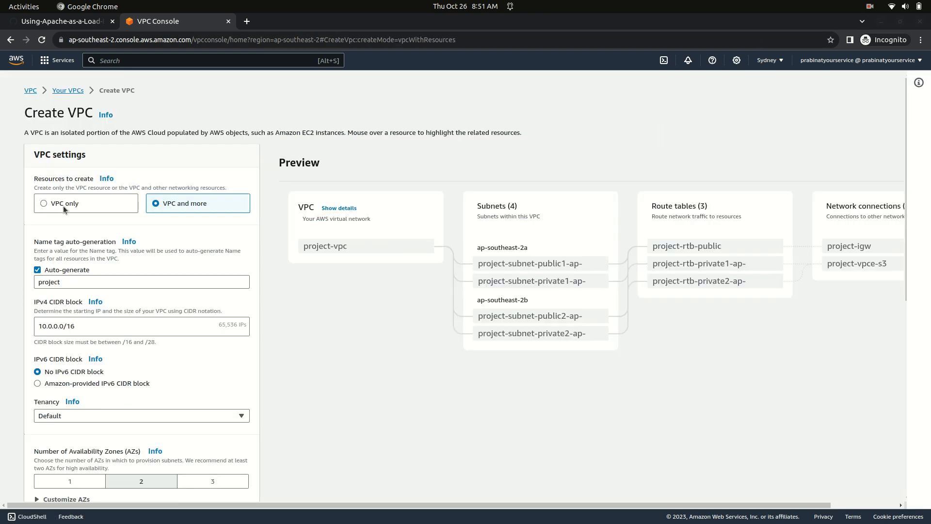
click(44, 205)
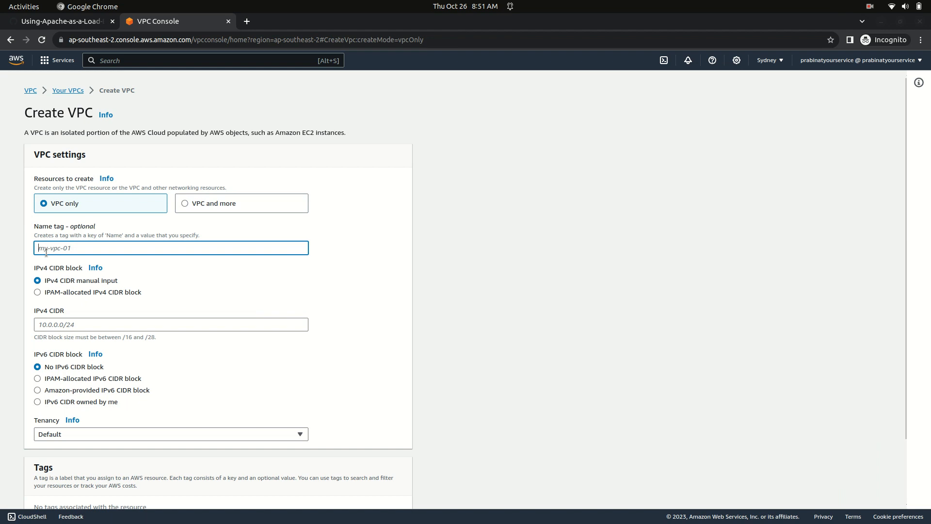
text(Django)
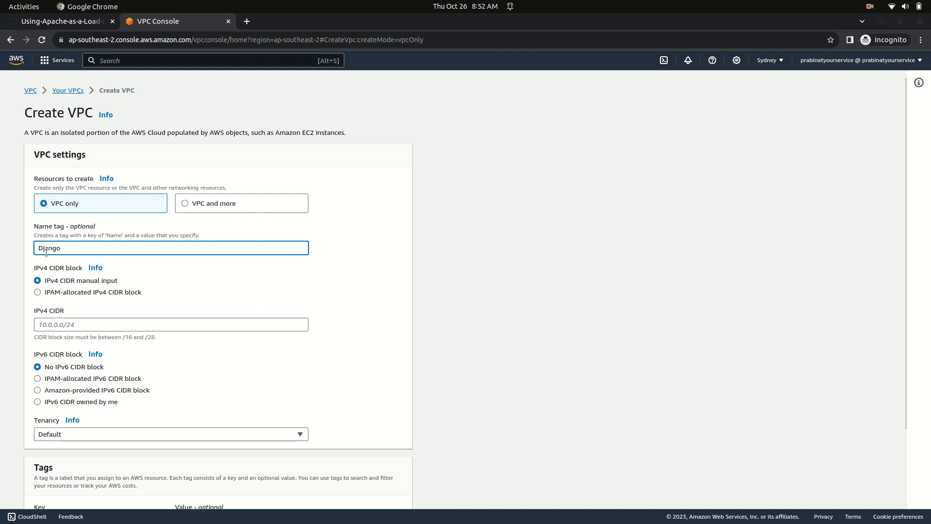
text(VPC)
click(54, 325)
text(10.0)
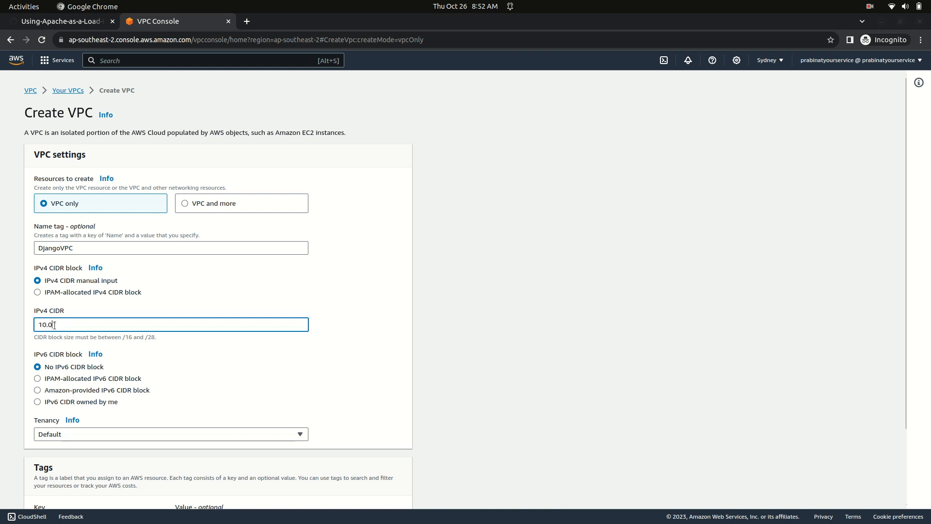
text(.0.0/16)
scroll(250, 372, down, 3)
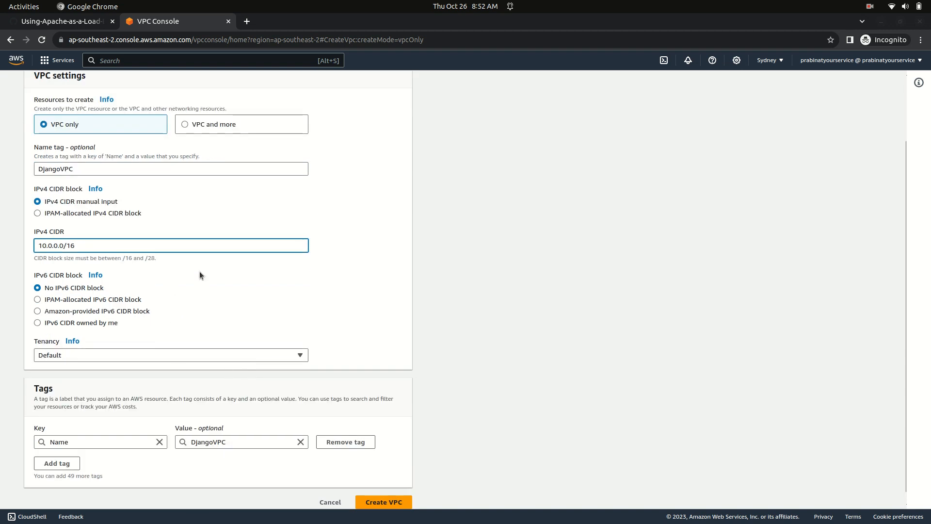
scroll(274, 287, down, 1)
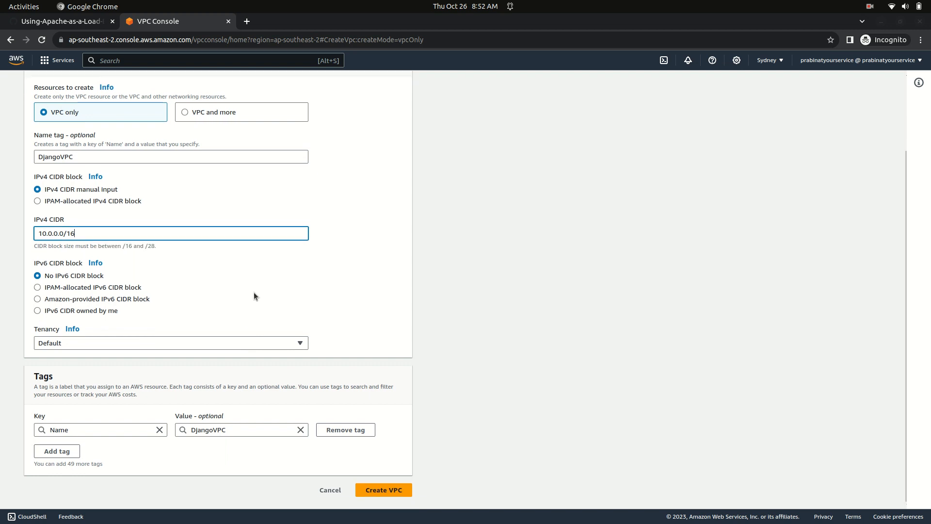
click(378, 491)
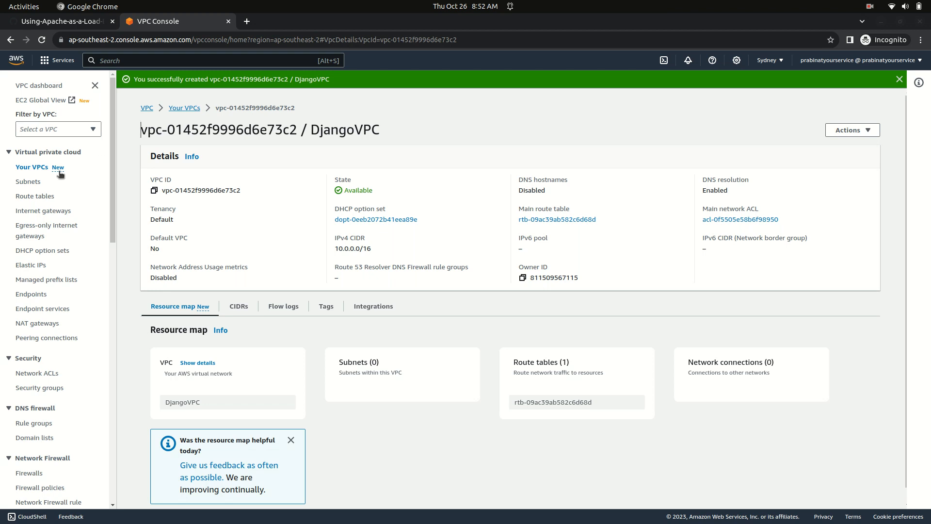
Open the subnets list and filter it by DjangoVPC.
click(28, 183)
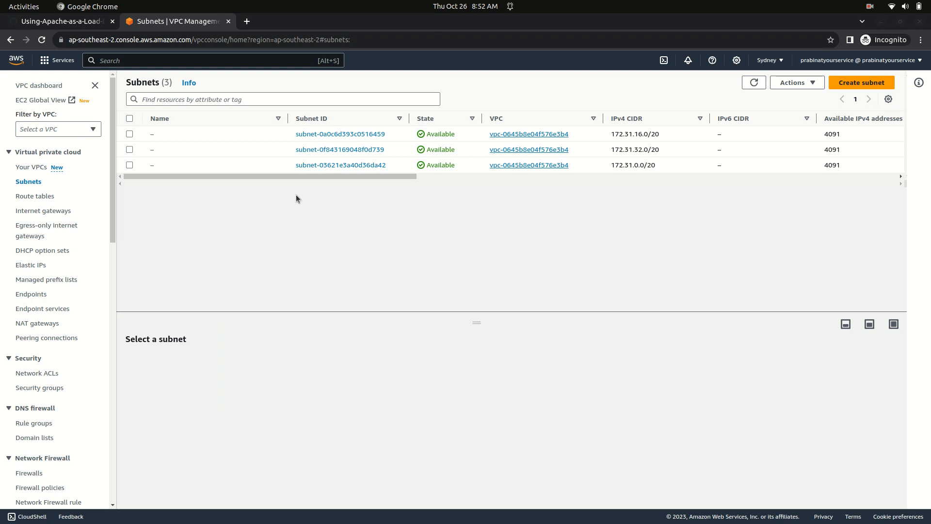
click(91, 133)
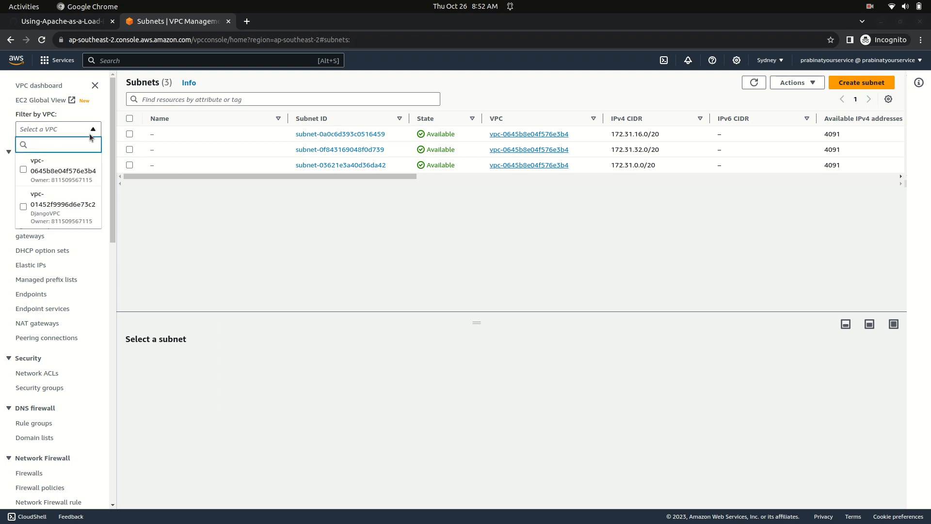
click(60, 209)
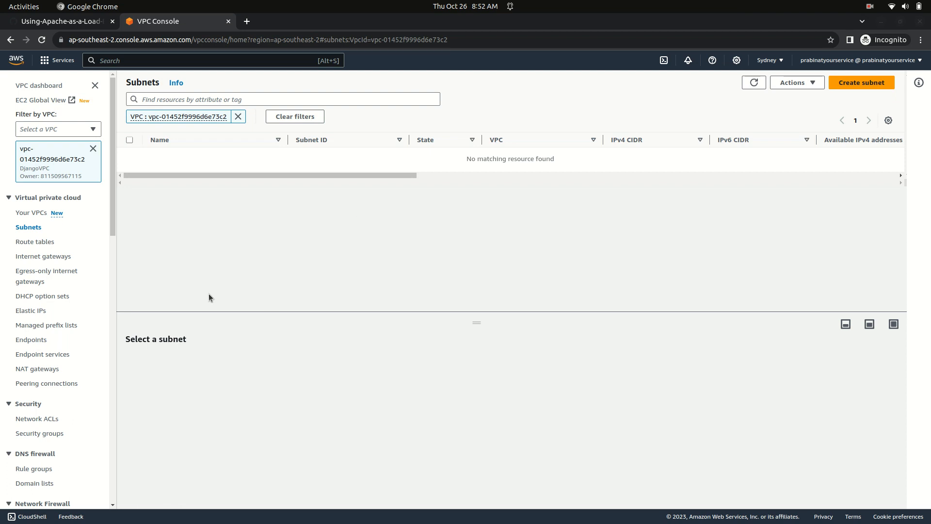
Start creating a subnet and choose DjangoVPC as its VPC.
click(871, 90)
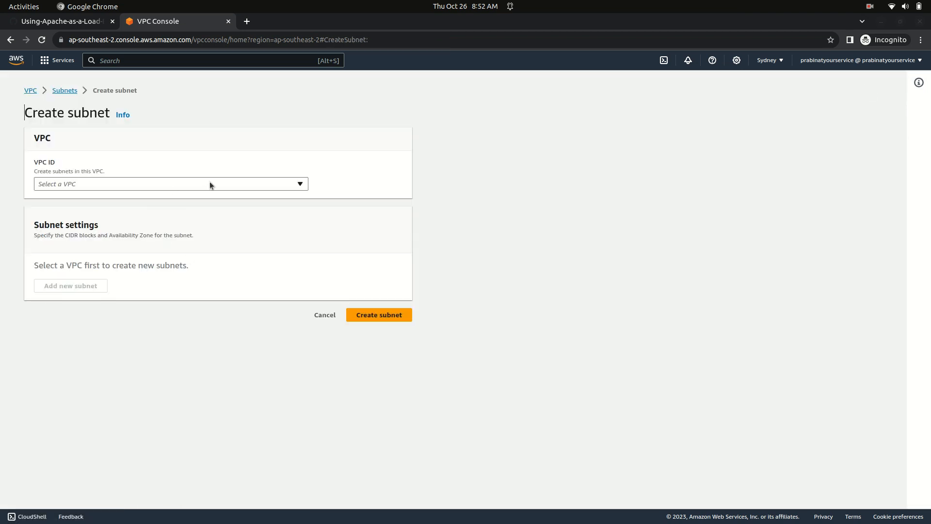
click(205, 184)
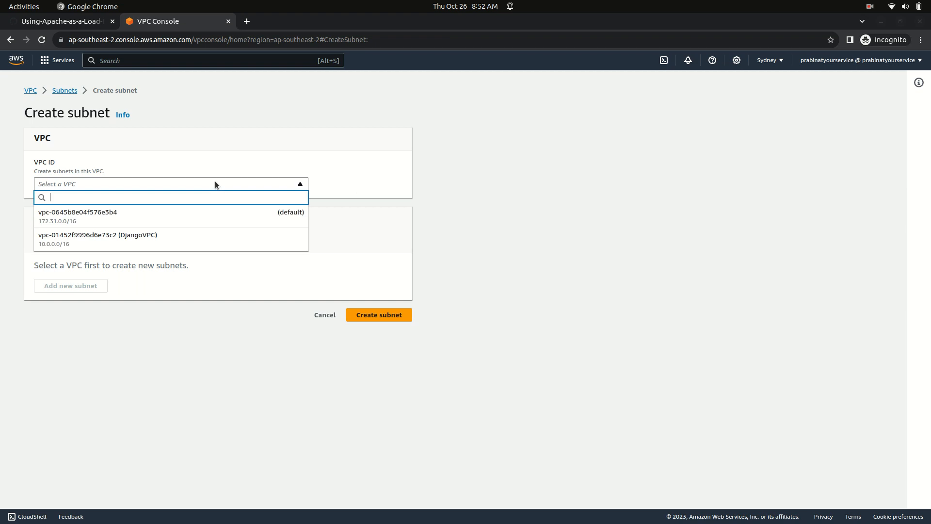
click(134, 238)
scroll(251, 276, down, 3)
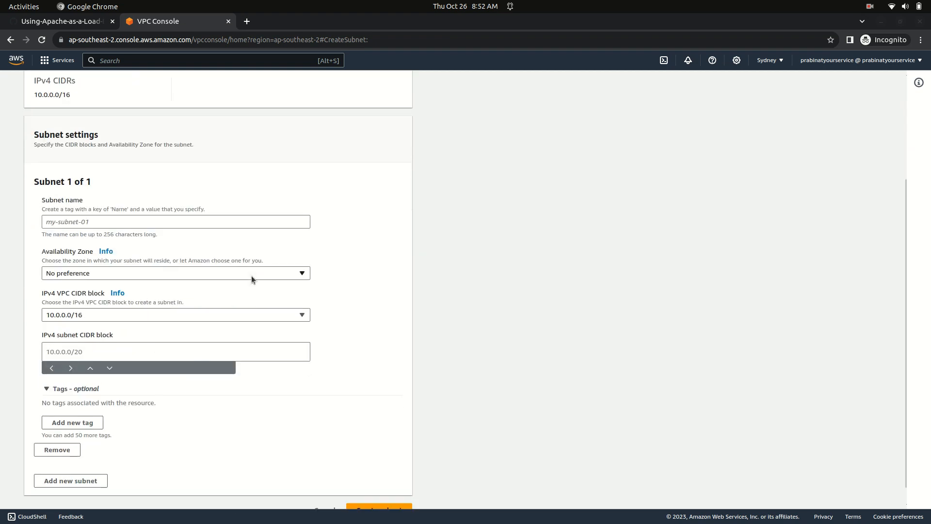
Name the first subnet Private-subnet-1 (djangoVPC), place it in ap-southeast-2a and set its subnet CIDR block to 10.0.1.0/24.
click(125, 223)
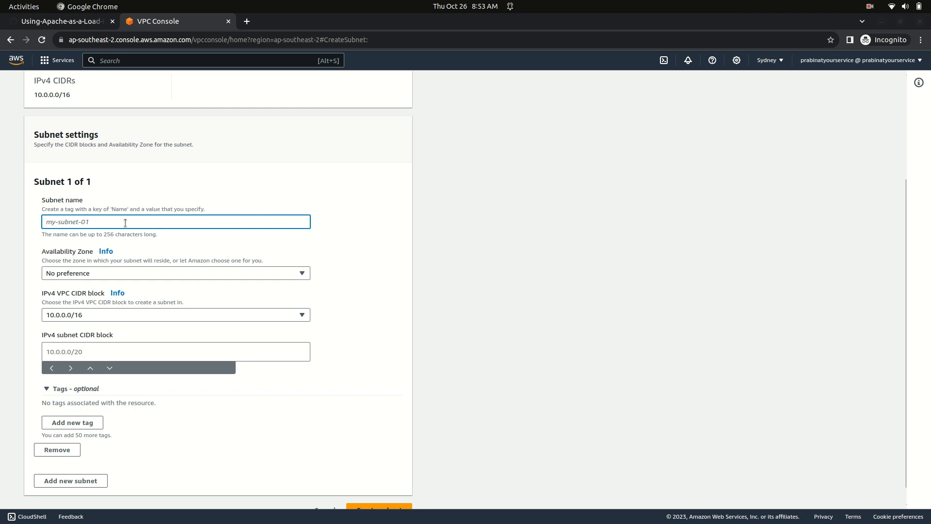
text(P)
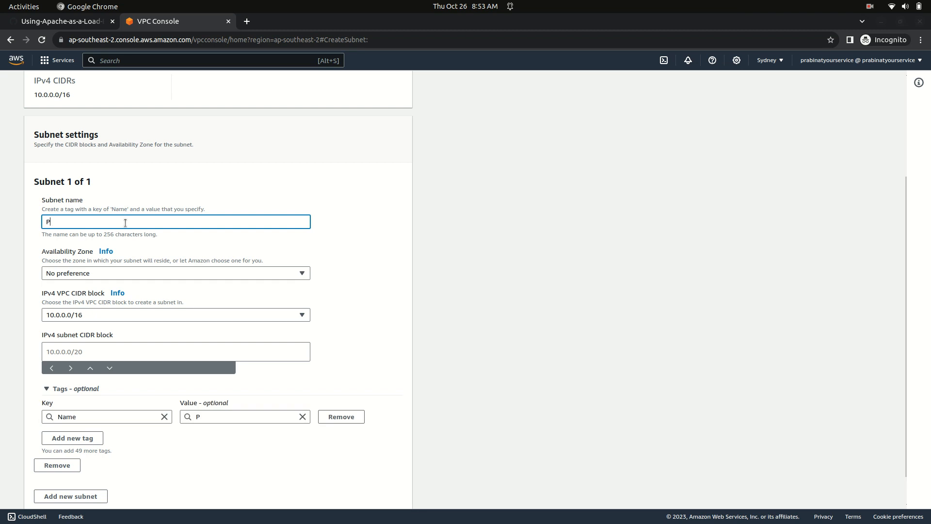
text(rivate-subnet-1 (django)
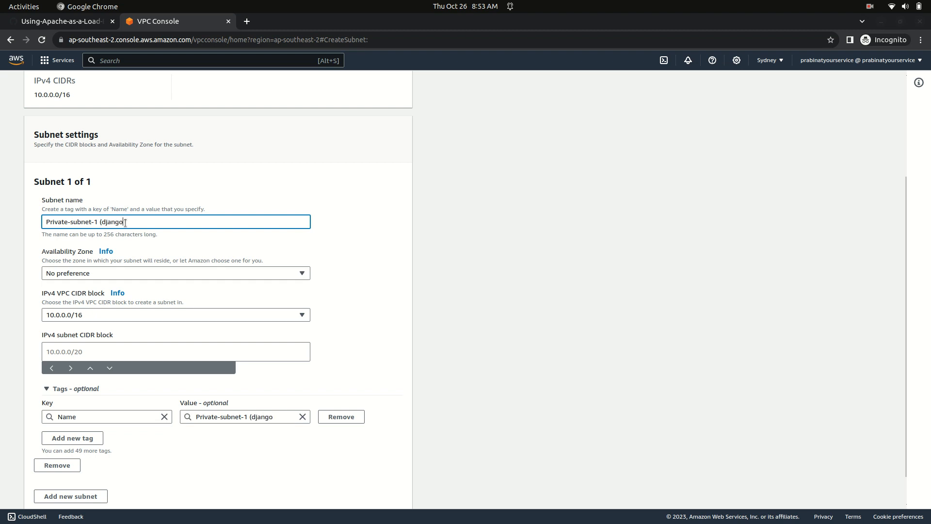
text(VPC)
click(264, 277)
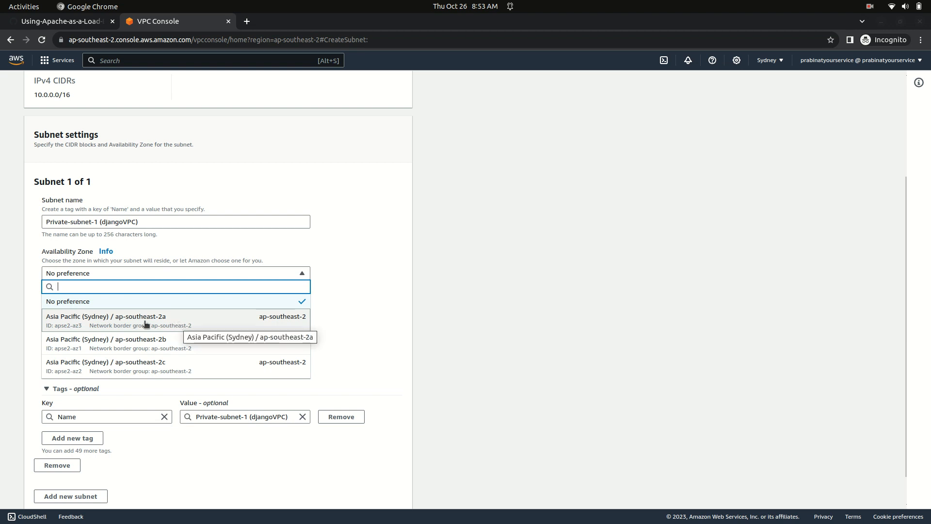
click(176, 321)
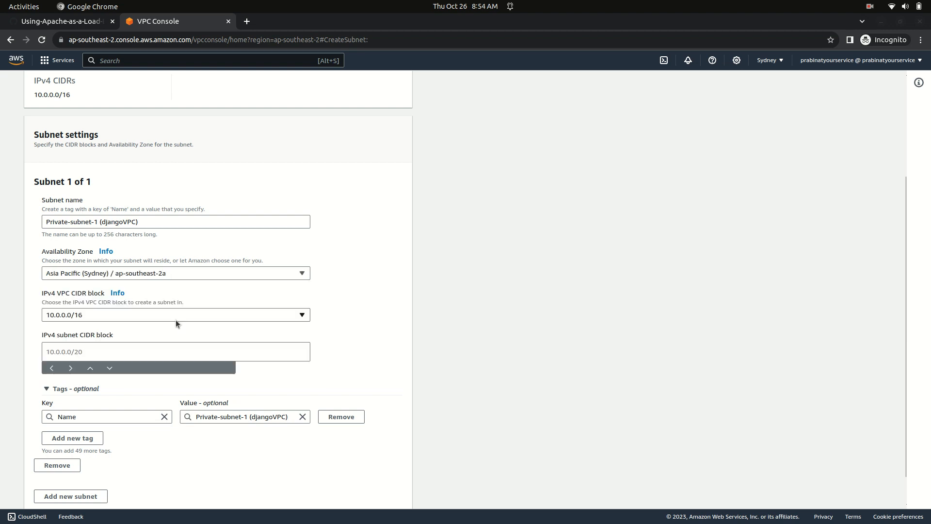
click(127, 313)
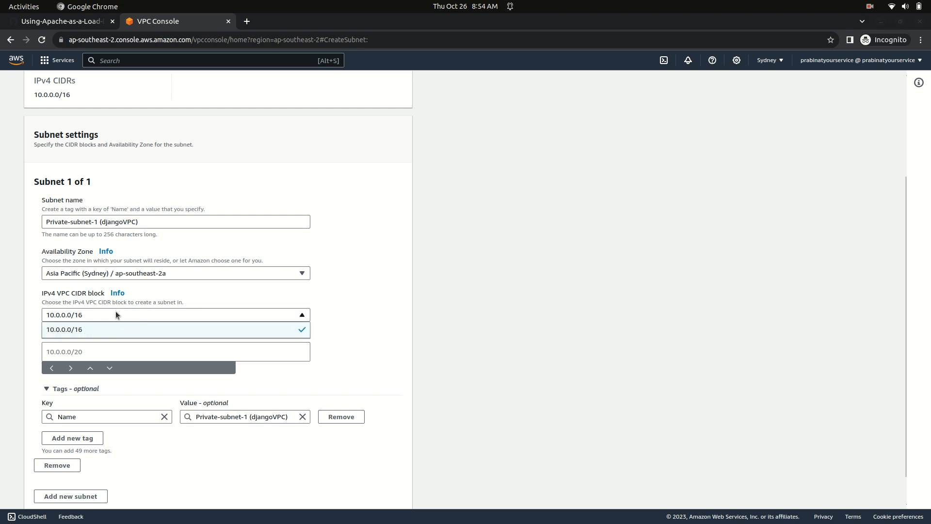
click(134, 349)
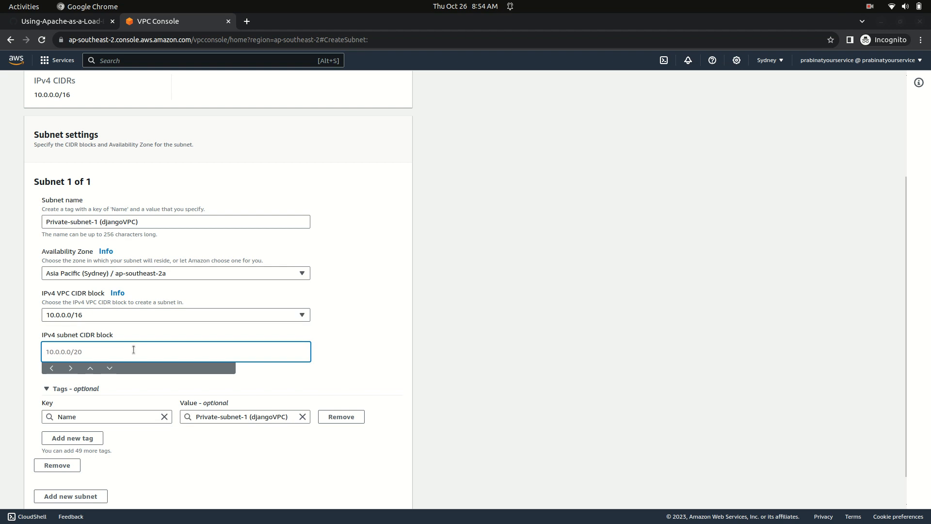
text(10.0.1.0/24)
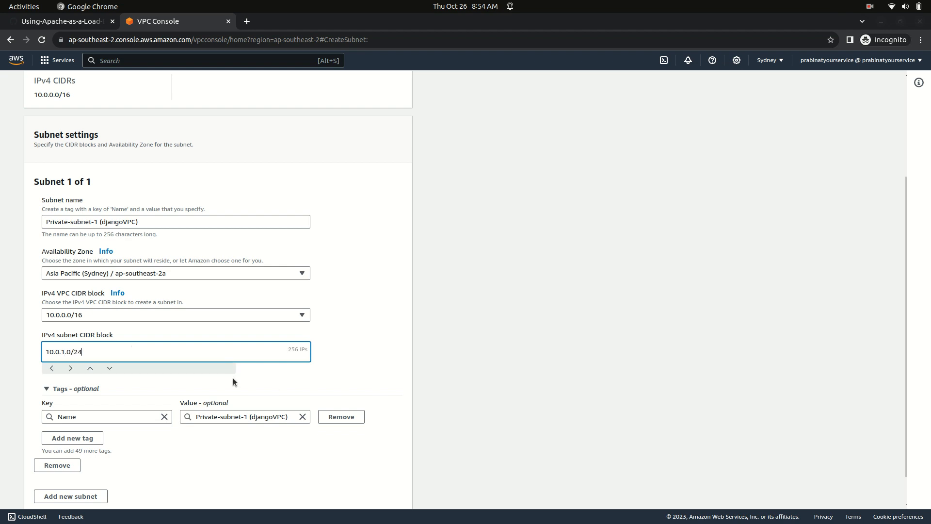
Add a second subnet entry below the first one.
scroll(377, 366, down, 1)
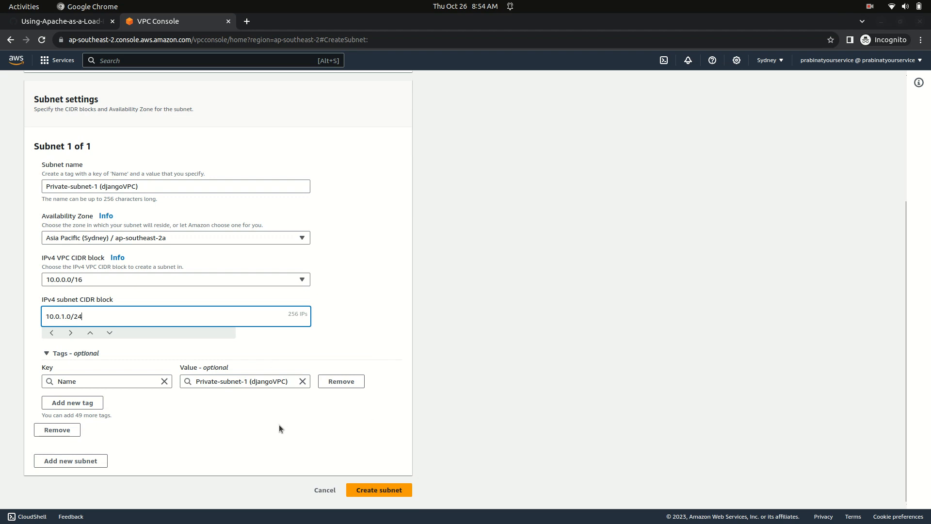
click(100, 462)
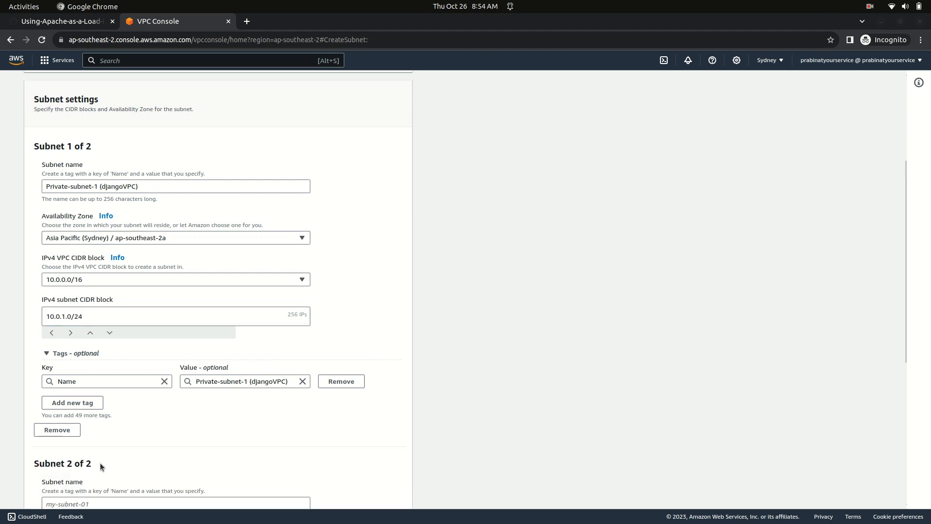
scroll(157, 441, down, 4)
click(132, 302)
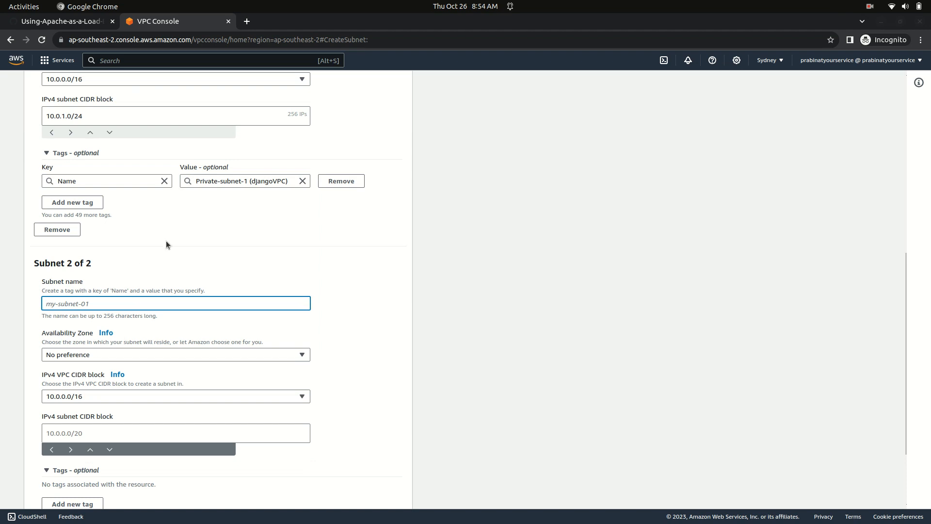
Rename the first subnet to Public-subnet-1 (djangoVPC).
scroll(218, 228, up, 3)
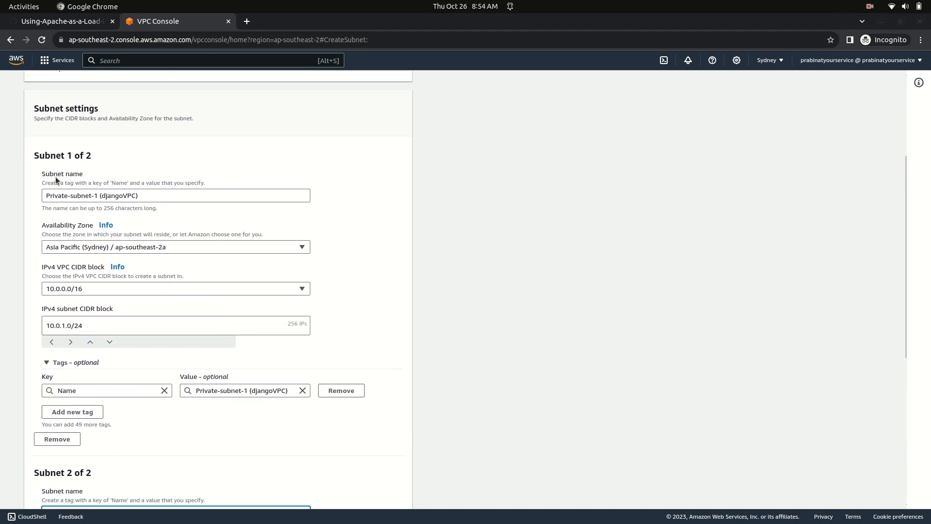
click(67, 197)
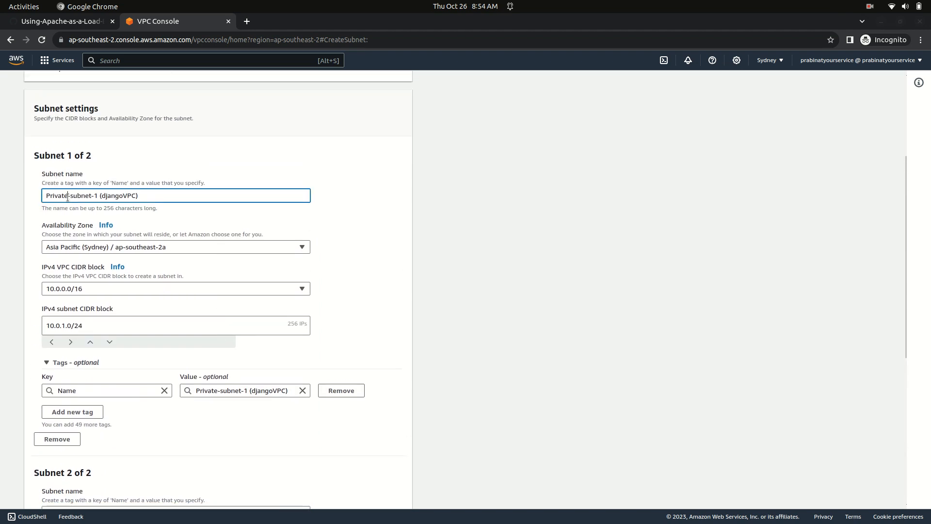
key(BackSpace)
key(BackSpace)
key(BackSpace)
key(BackSpace)
key(BackSpace)
key(BackSpace)
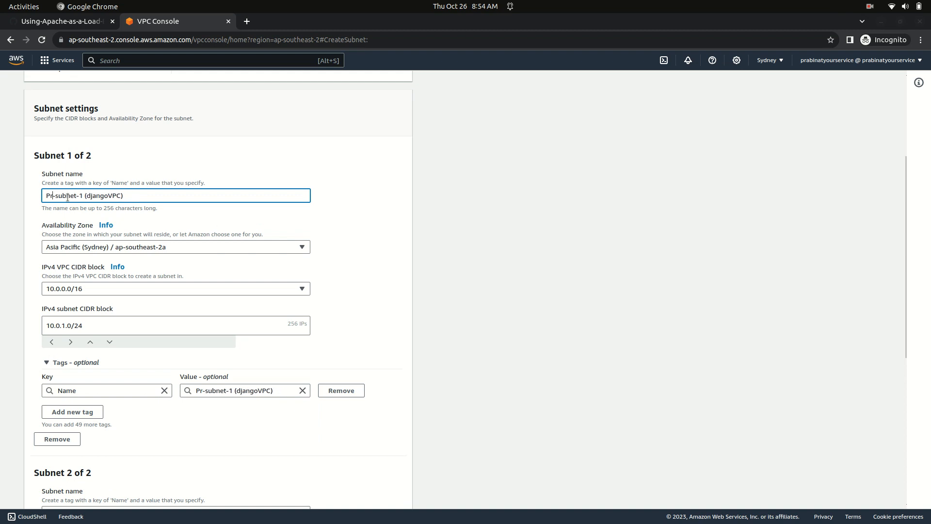
text(ublic)
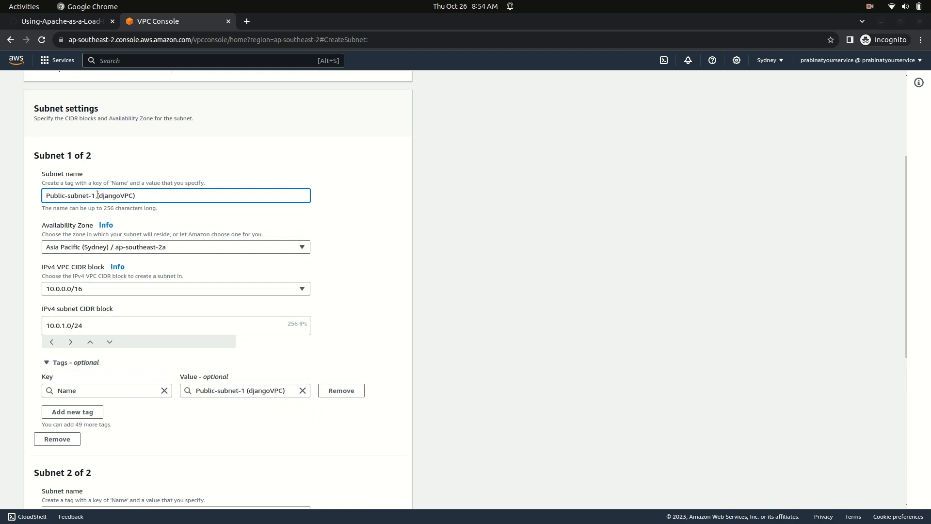
Name the second subnet Public-subnet-2 (djangoVPC).
scroll(165, 318, down, 3)
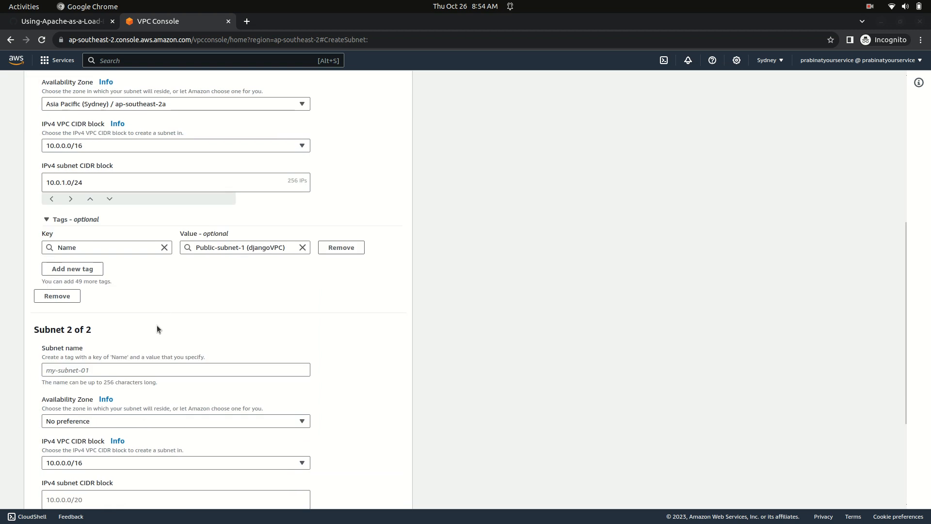
click(129, 370)
text(Pu)
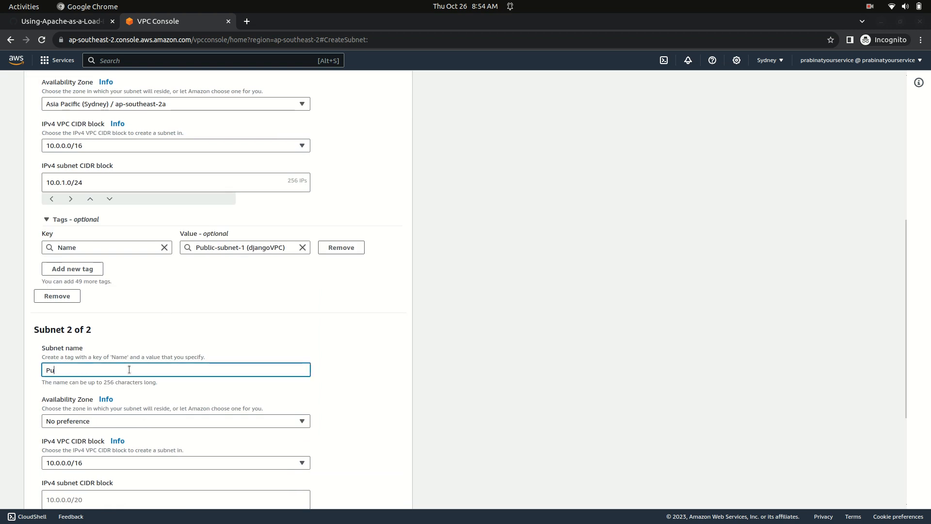
text(blic-subnet-2)
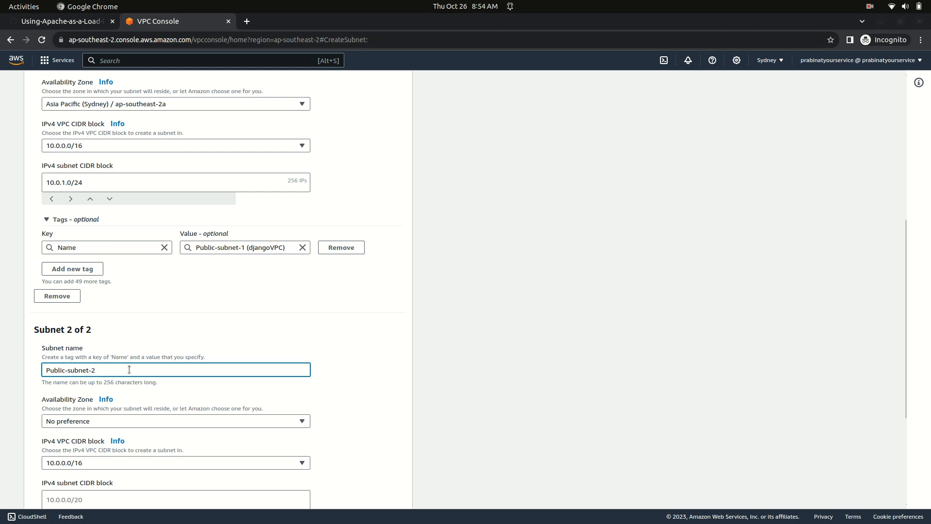
text( (djangoVPC))
Place the second subnet in ap-southeast-2b and set its IPv4 subnet CIDR block to 10.0.2.0/24.
scroll(369, 389, down, 2)
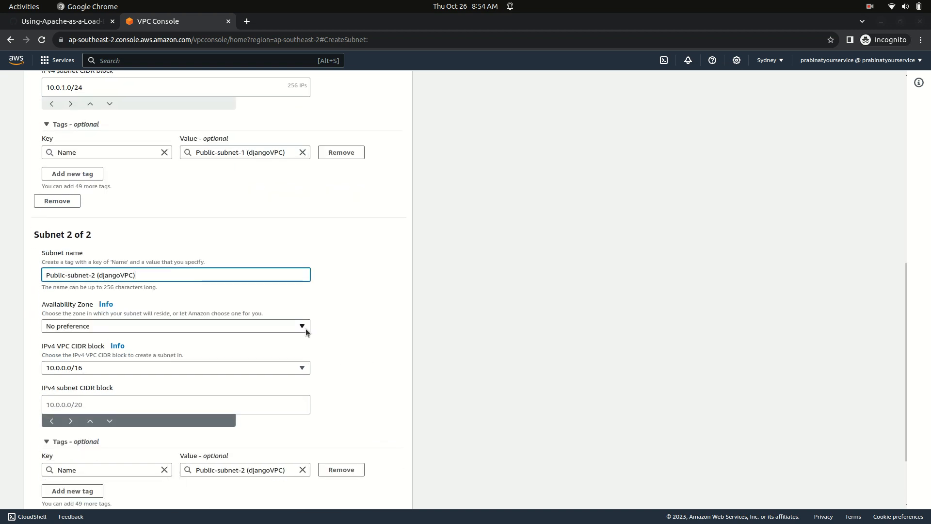
click(302, 326)
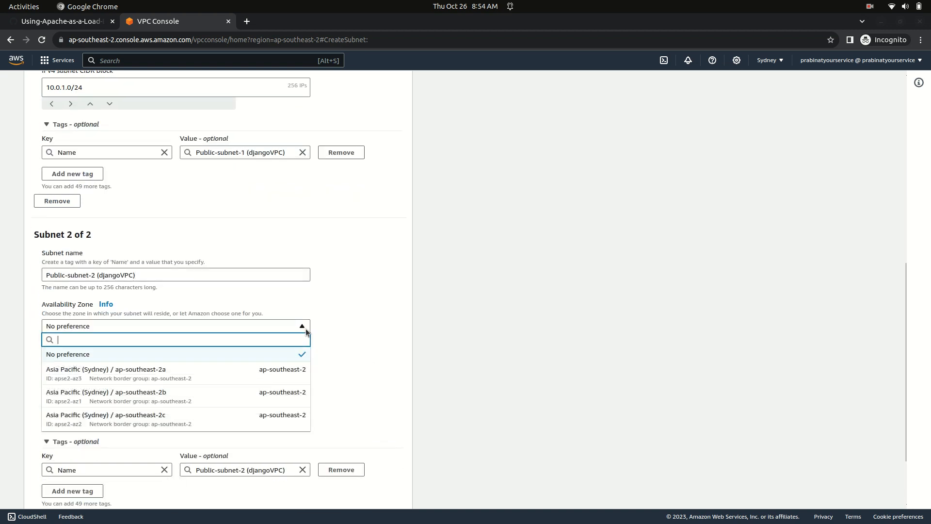
click(258, 400)
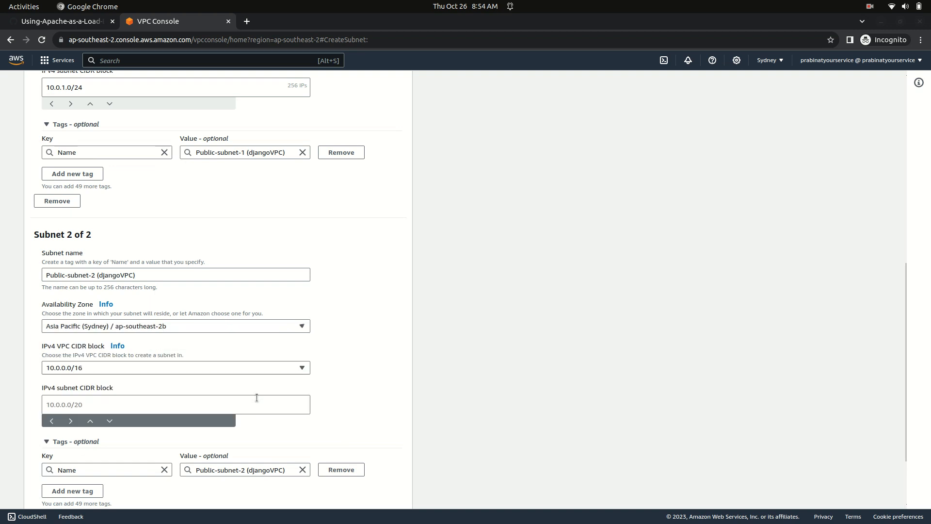
scroll(391, 383, down, 1)
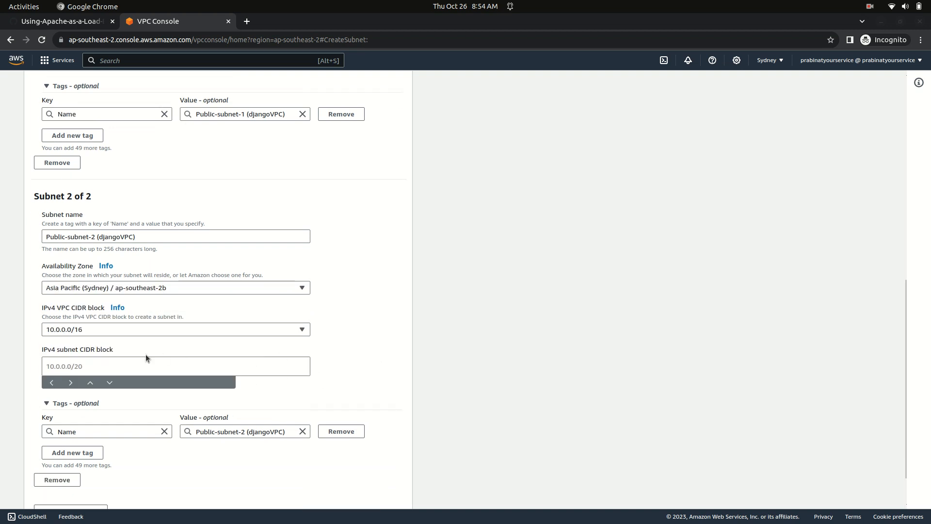
click(115, 365)
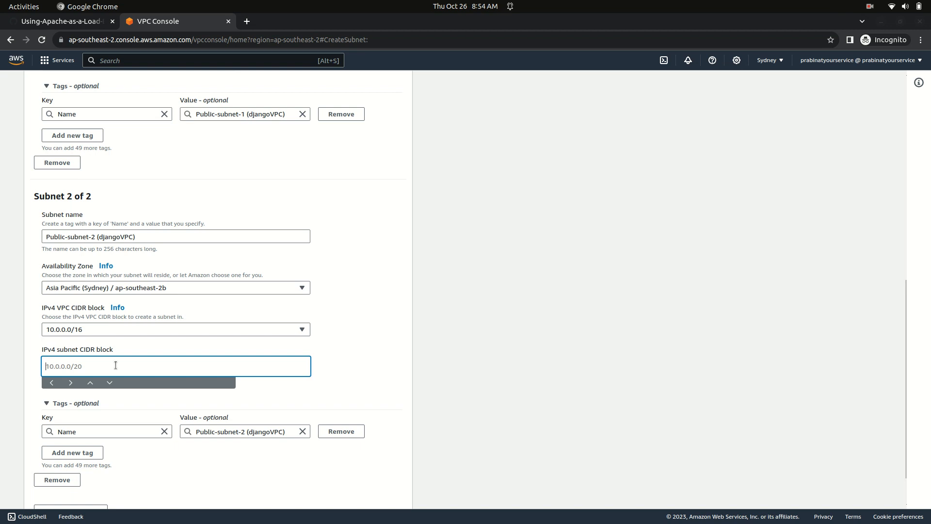
text(10.0.2.0/24)
click(362, 380)
Add a third subnet entry below the second one.
scroll(361, 381, down, 2)
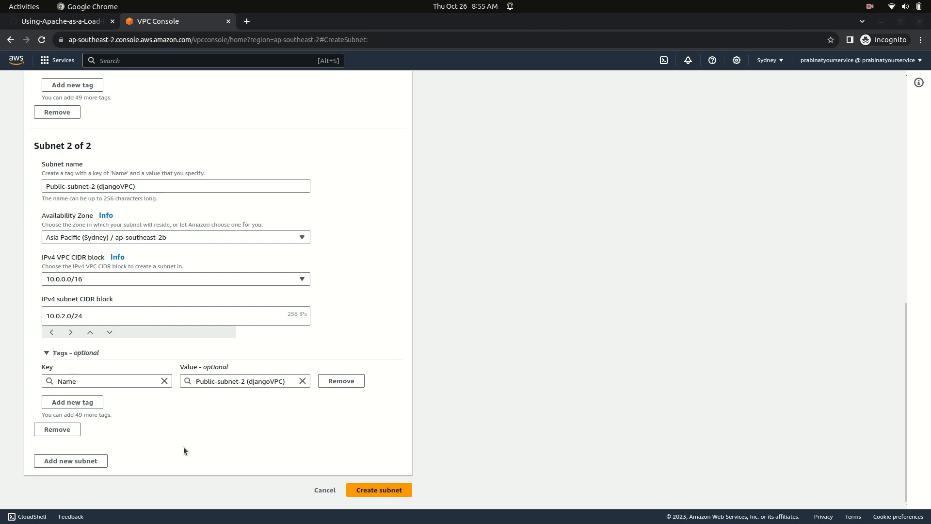
click(78, 464)
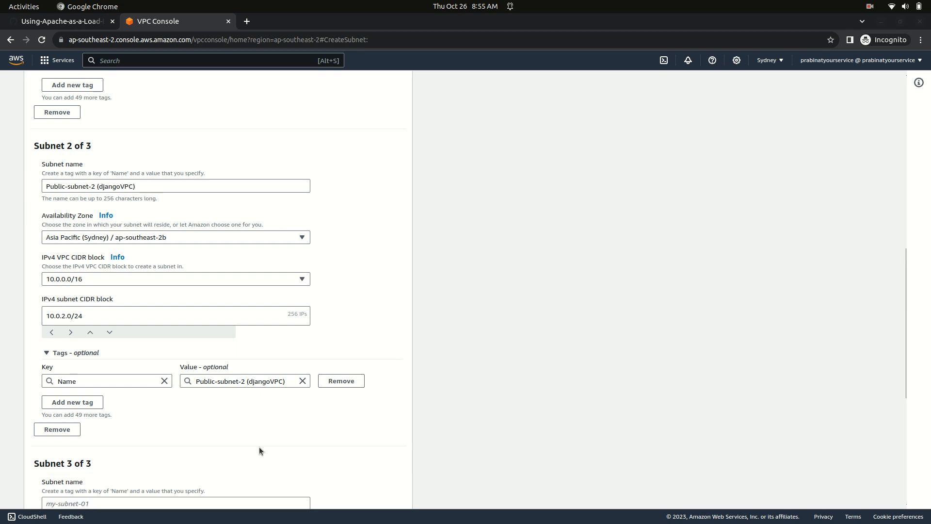
scroll(259, 447, down, 10)
scroll(97, 205, up, 9)
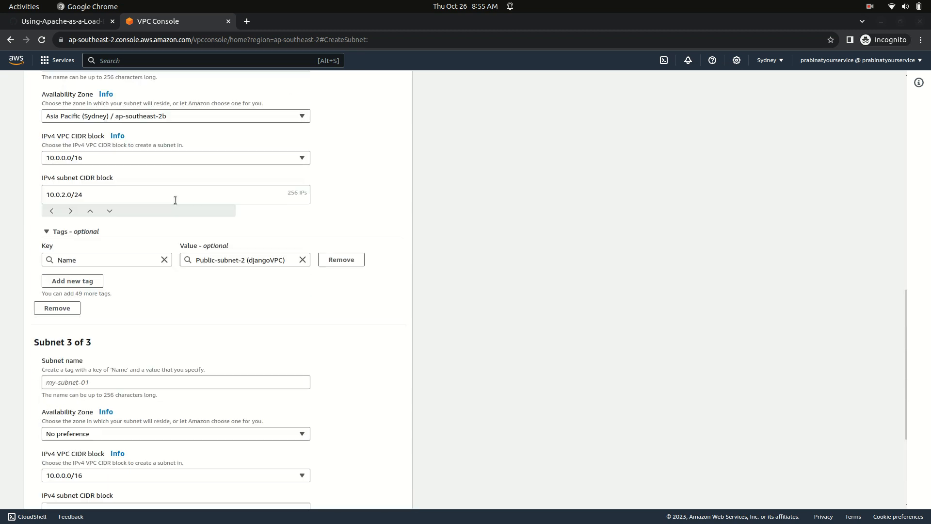
scroll(176, 201, down, 8)
scroll(176, 204, down, 1)
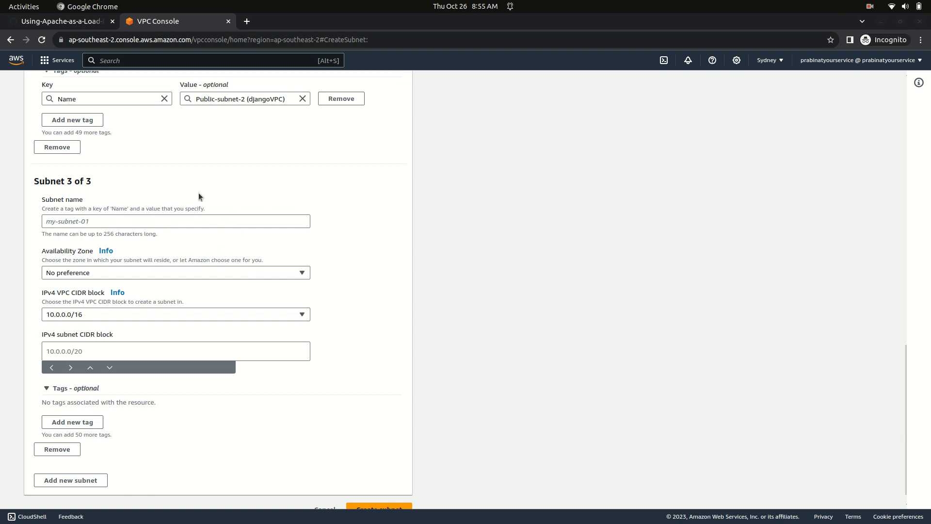
Capitalise the VPC name in the second subnet's name so it reads Public-subnet-2 (DjangoVPC).
scroll(199, 193, up, 9)
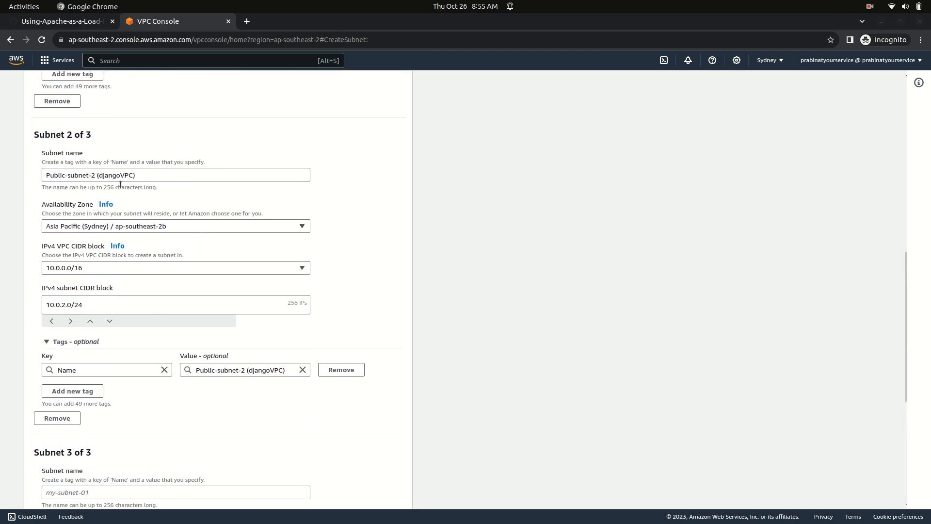
click(103, 176)
key(BackSpace)
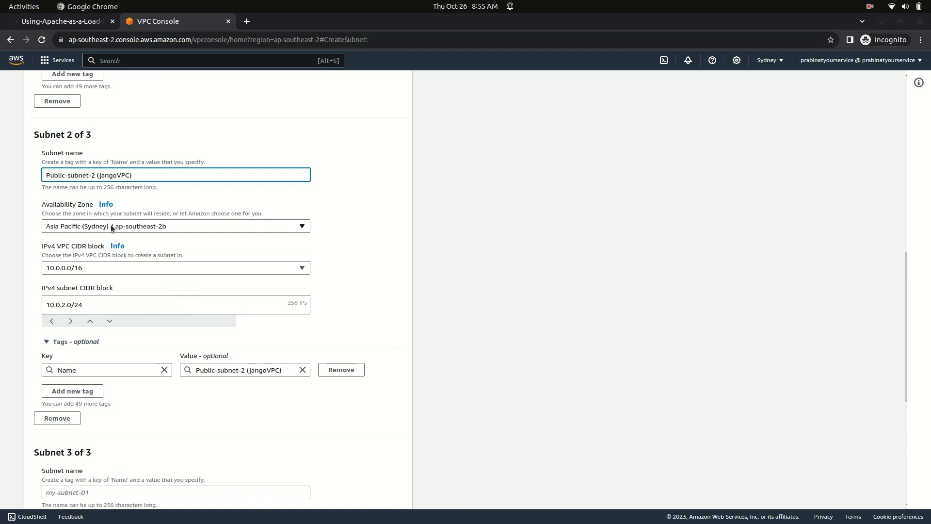
text(d)
Capitalise the VPC name in the first subnet's name so it reads Public-subnet-1 (DjangoVPC).
scroll(156, 289, up, 10)
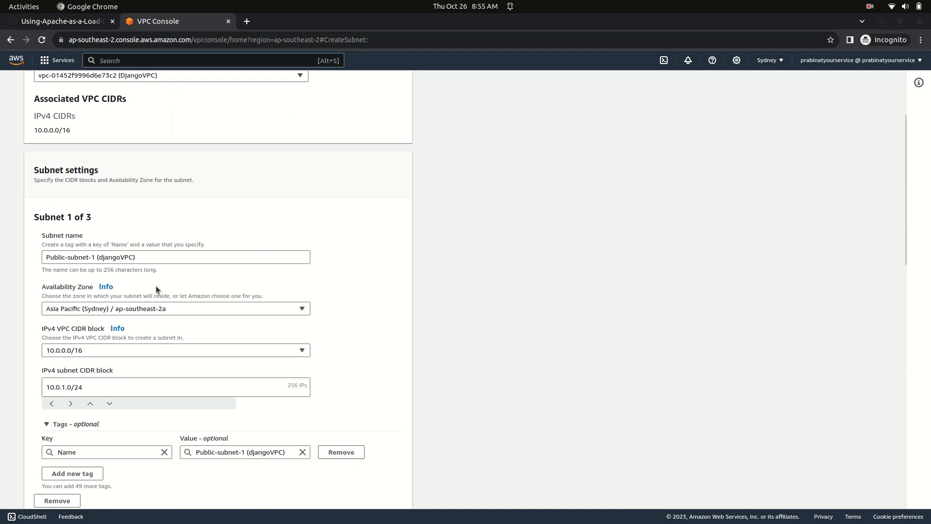
scroll(156, 289, down, 15)
scroll(156, 289, up, 15)
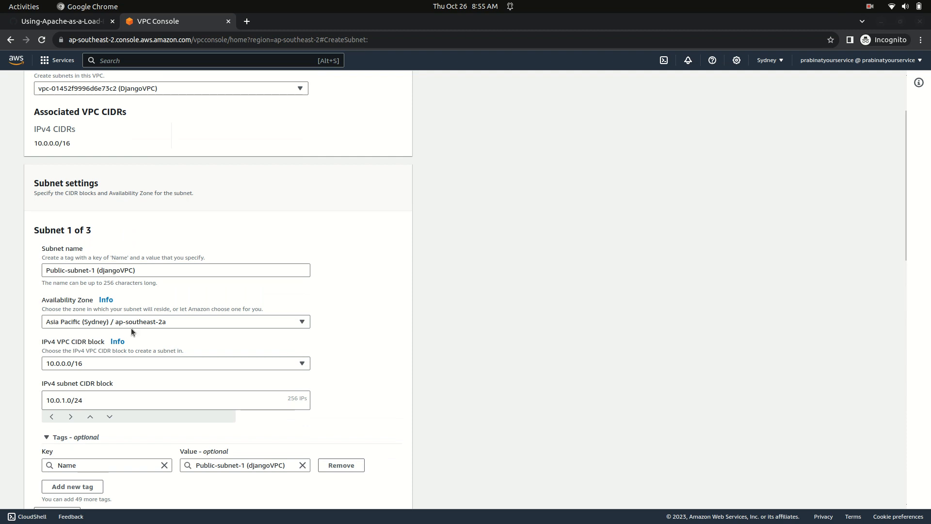
key(BackSpace)
text(D)
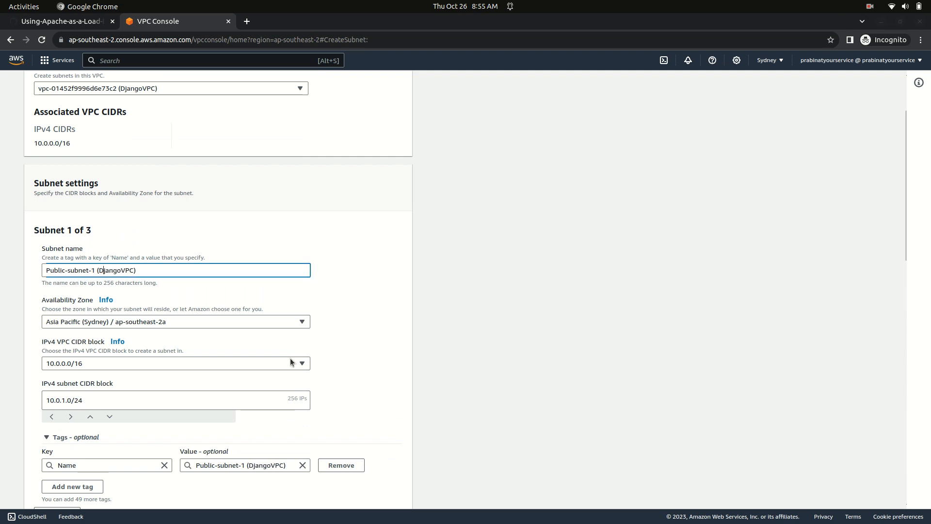
Name the third subnet Private-subnet (DjangoVPC).
scroll(298, 368, down, 6)
scroll(298, 369, down, 4)
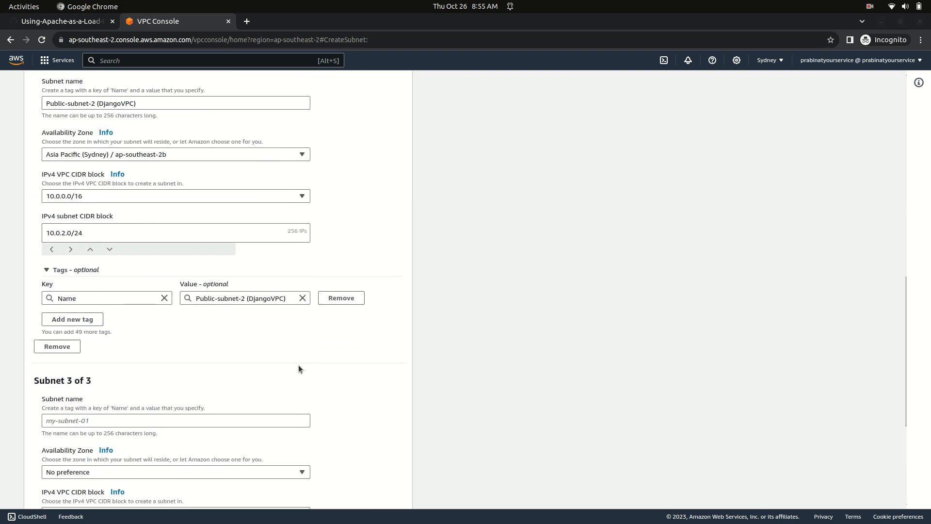
scroll(304, 413, down, 5)
click(124, 203)
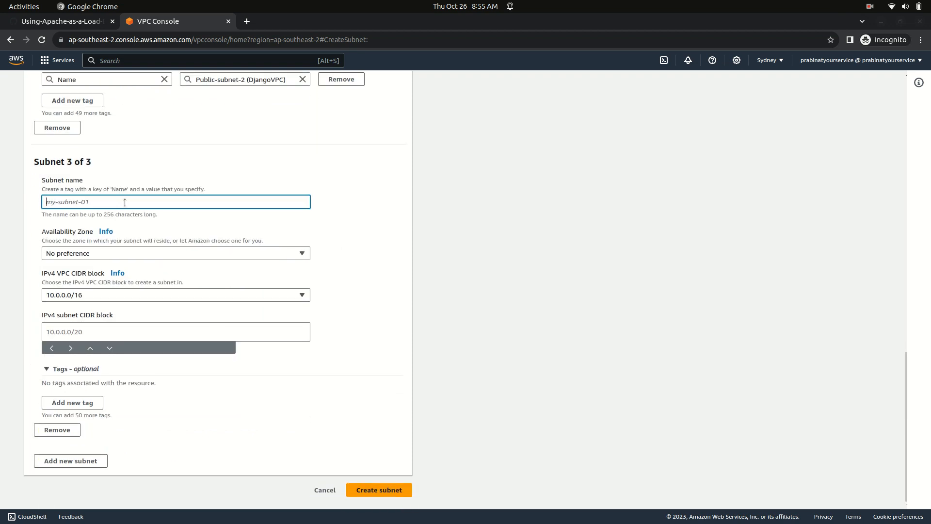
text(Private-subnet (DjangoVPC)
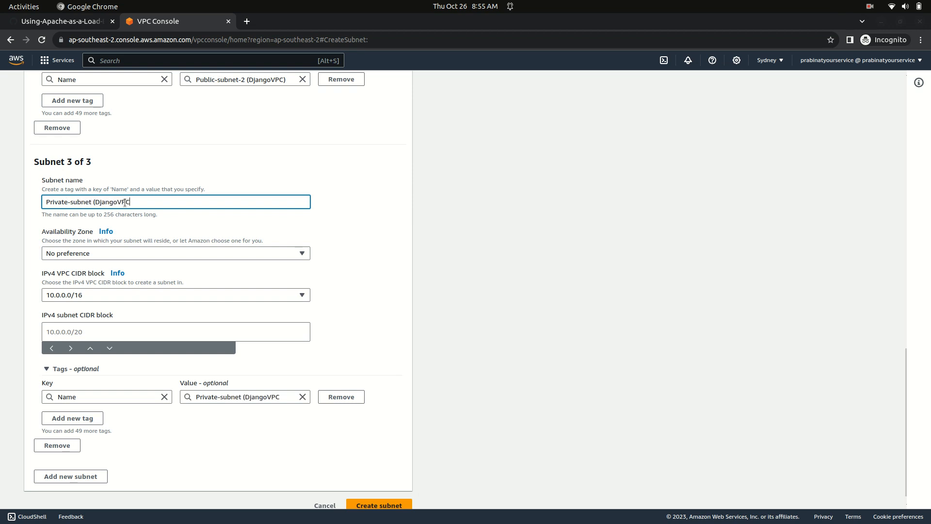
key(BackSpace)
text(PC)
Review the names, availability zones and CIDR blocks entered for the first two subnets.
scroll(182, 252, up, 5)
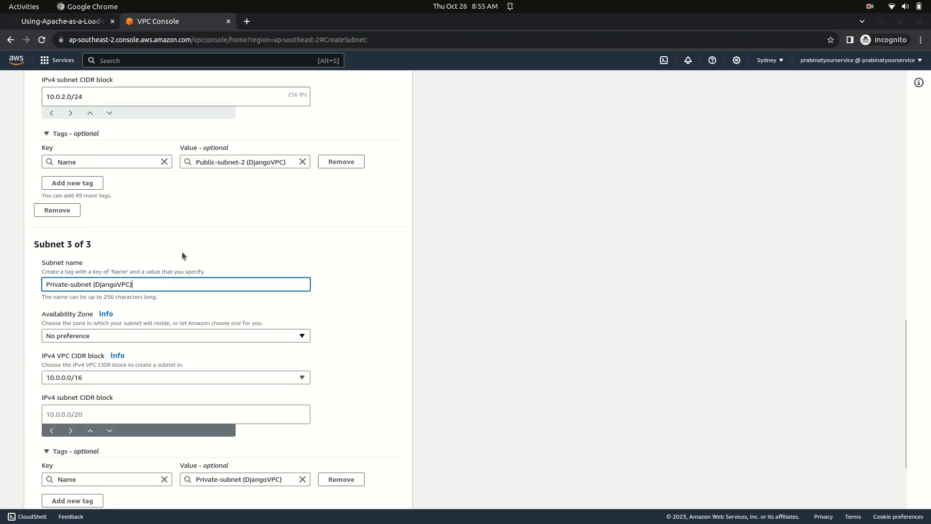
scroll(182, 253, up, 1)
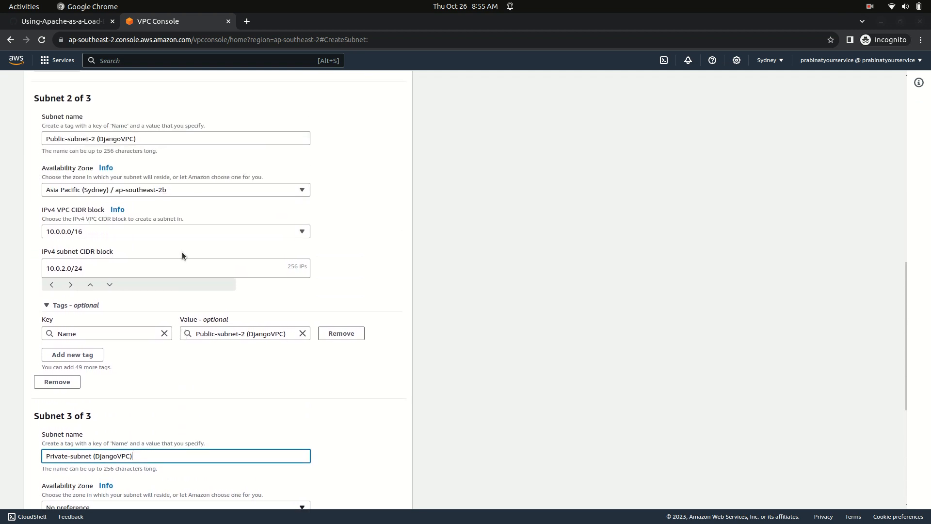
scroll(182, 252, down, 2)
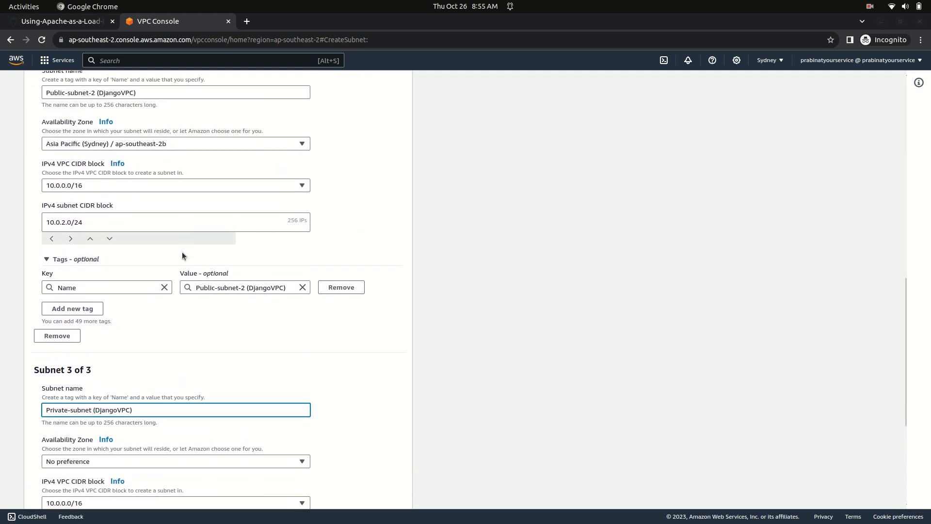
scroll(183, 254, up, 1)
scroll(183, 254, up, 6)
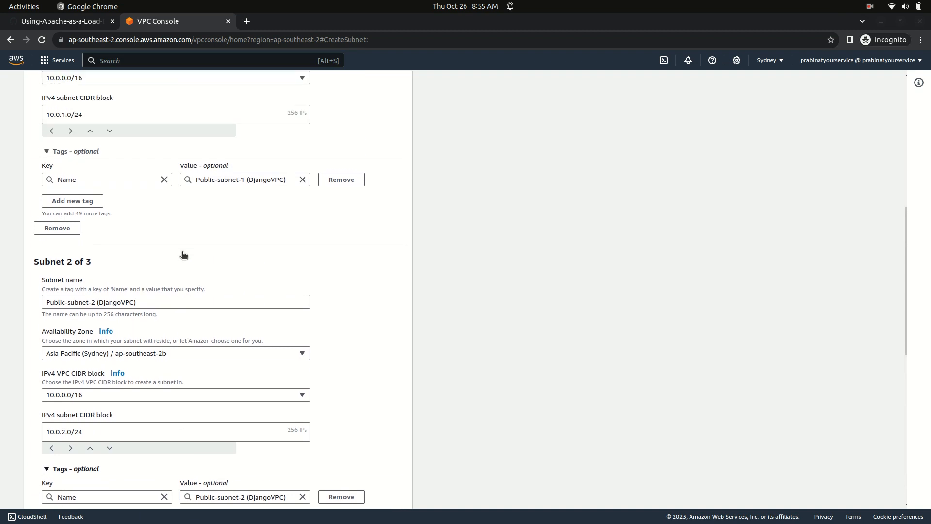
scroll(183, 255, up, 1)
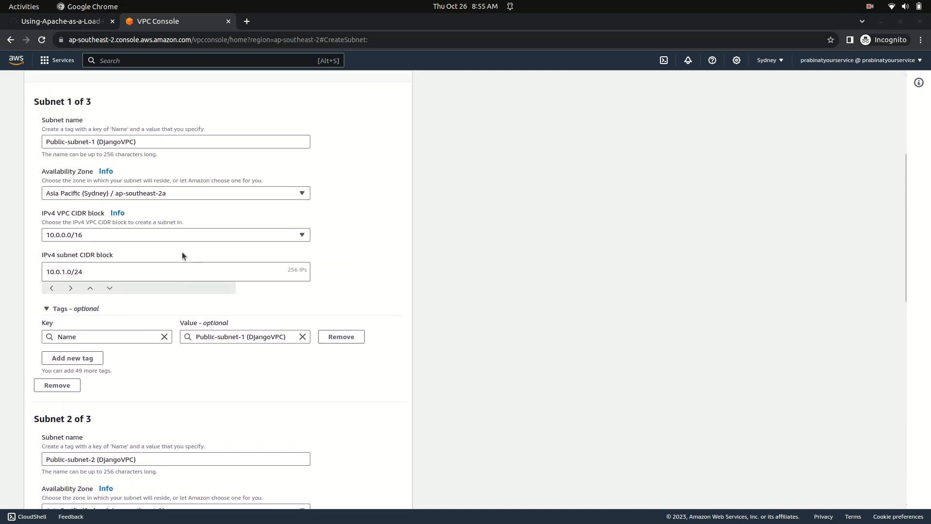
scroll(183, 256, up, 1)
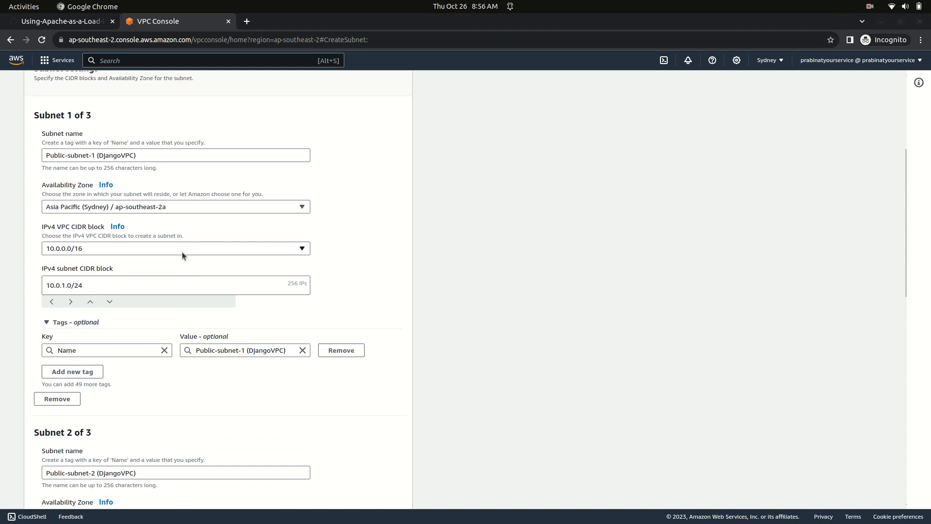
scroll(183, 255, up, 1)
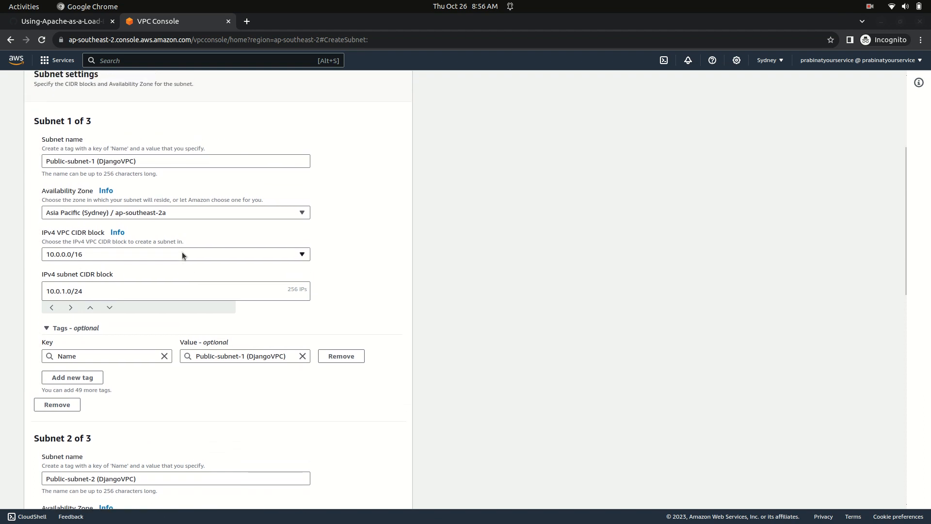
scroll(182, 252, down, 2)
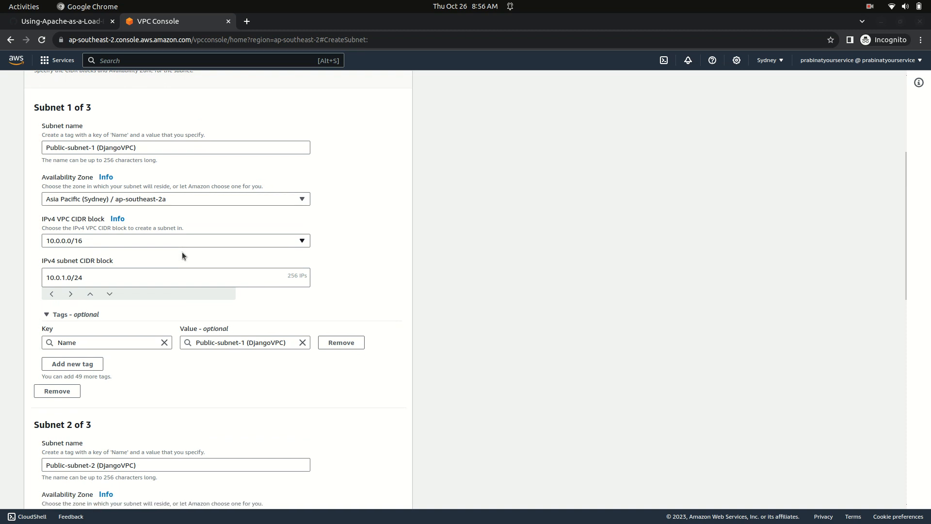
scroll(182, 252, up, 1)
scroll(182, 255, down, 1)
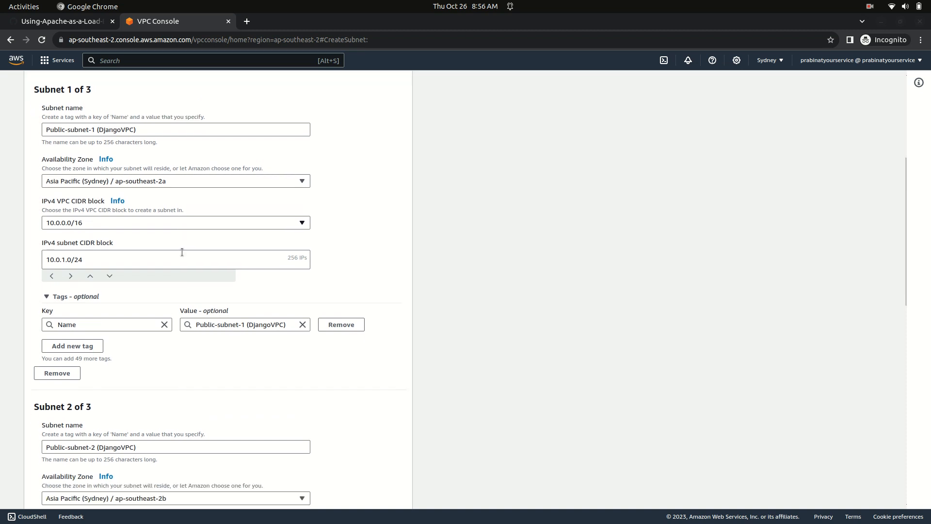
Rename the first subnet to Private-subnet-1 (DjangoVPC).
click(65, 130)
key(BackSpace)
key(BackSpace)
key(BackSpace)
key(BackSpace)
key(BackSpace)
text(rivate)
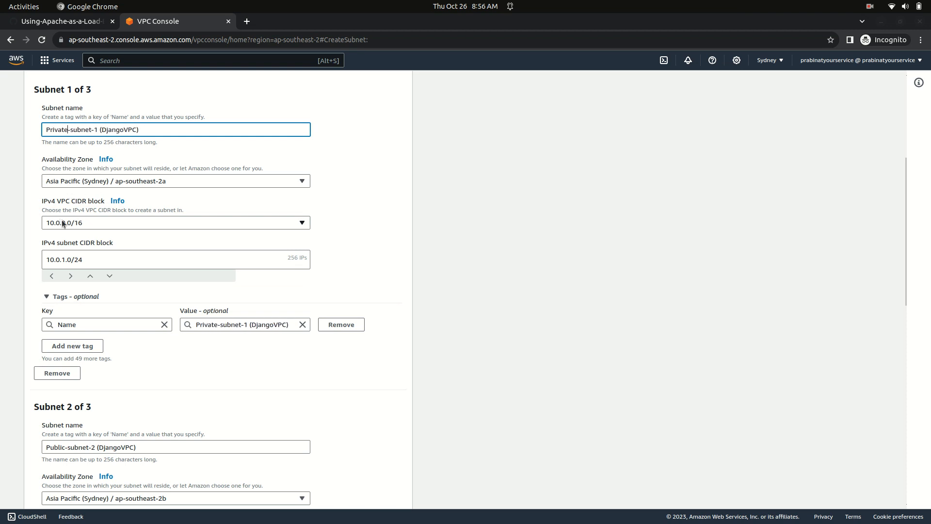
Rename the second subnet to Private-subnet-2 (DjangoVPC).
scroll(80, 280, down, 3)
scroll(80, 280, down, 3)
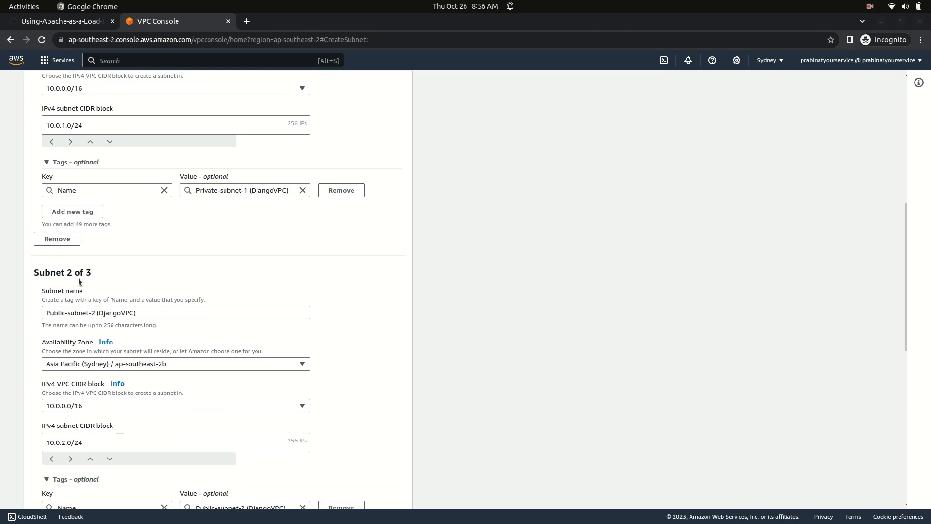
click(64, 316)
key(BackSpace)
key(BackSpace)
key(BackSpace)
key(BackSpace)
key(BackSpace)
text(rivate)
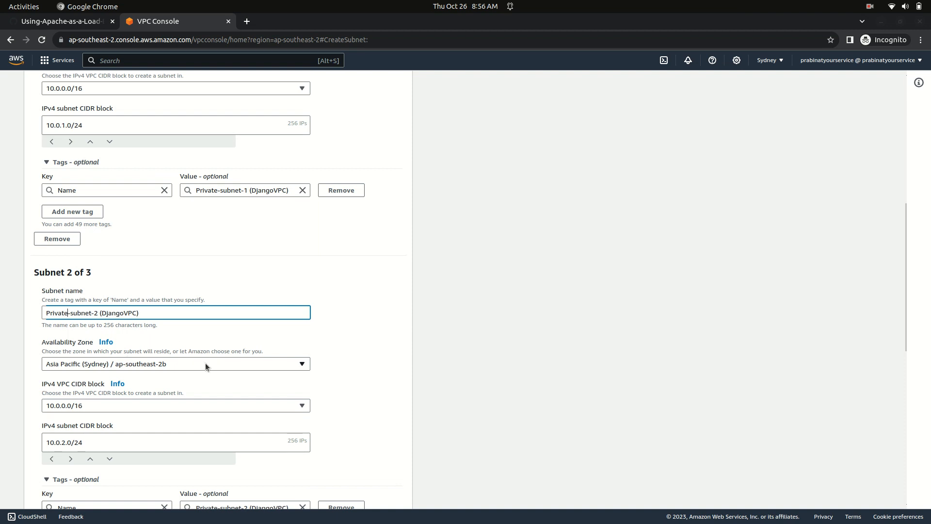
Rename the third subnet to Private-subnet -1 DjangoVPC).
scroll(206, 366, down, 15)
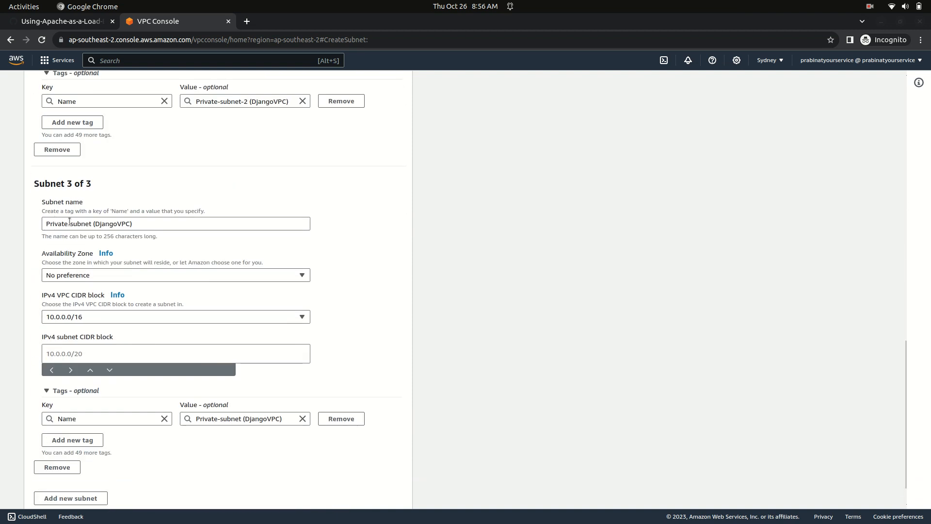
click(94, 223)
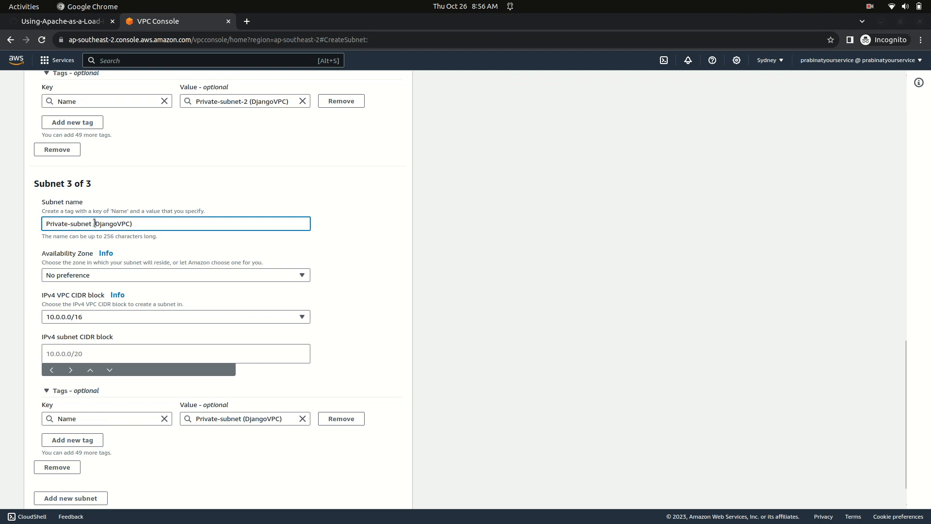
key(BackSpace)
text(-1)
Set the third subnet's IPv4 CIDR block to 10.0.3.0/24 and create the three subnets.
scroll(374, 300, down, 1)
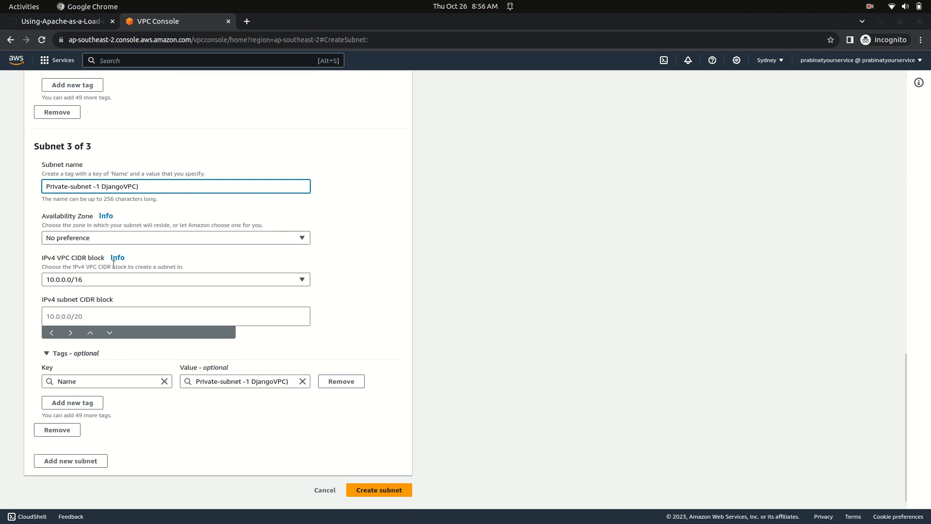
click(68, 320)
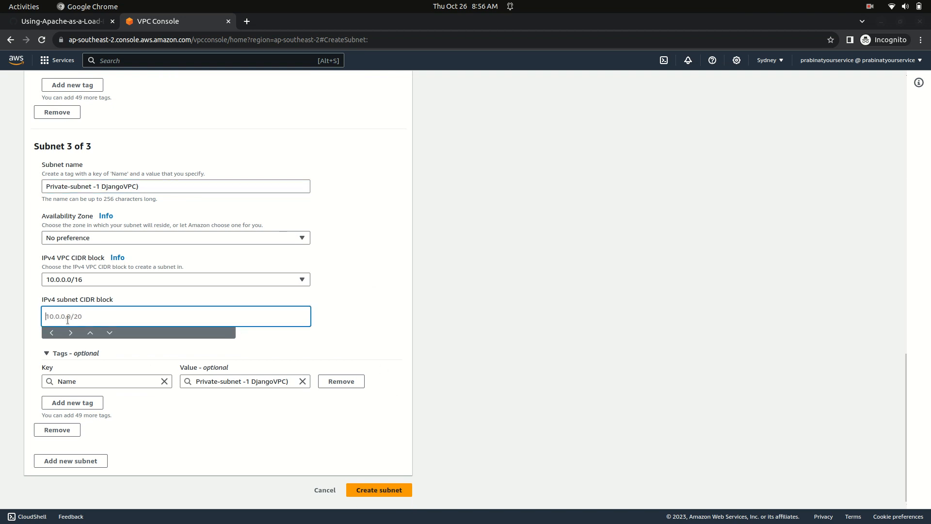
text(10.0.3.0/24)
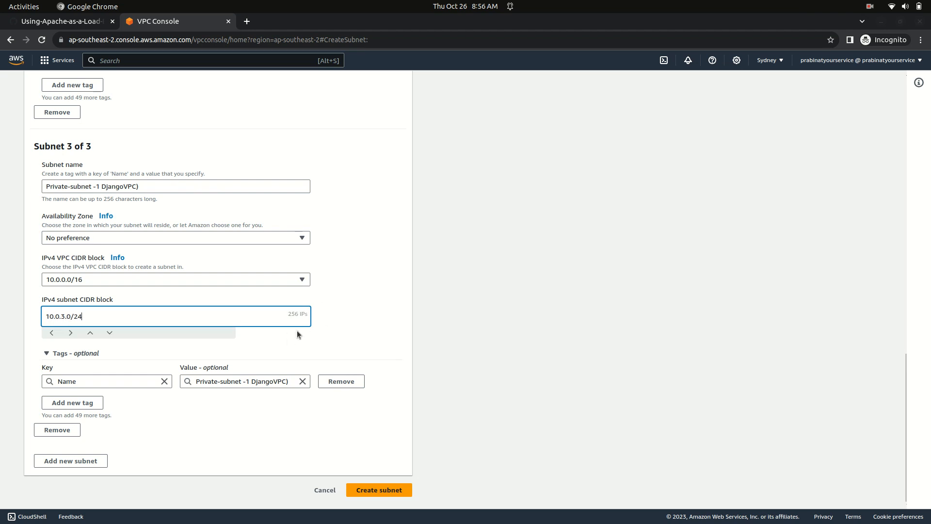
click(390, 495)
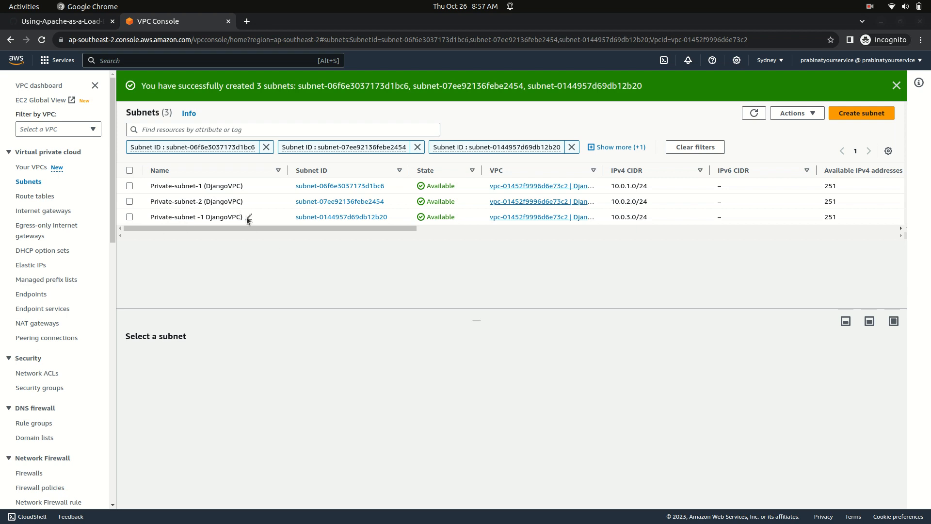
Rename the 10.0.3.0/24 subnet to Public-subnet -1 DjangoVPC), save the name and deselect the subnet.
click(249, 217)
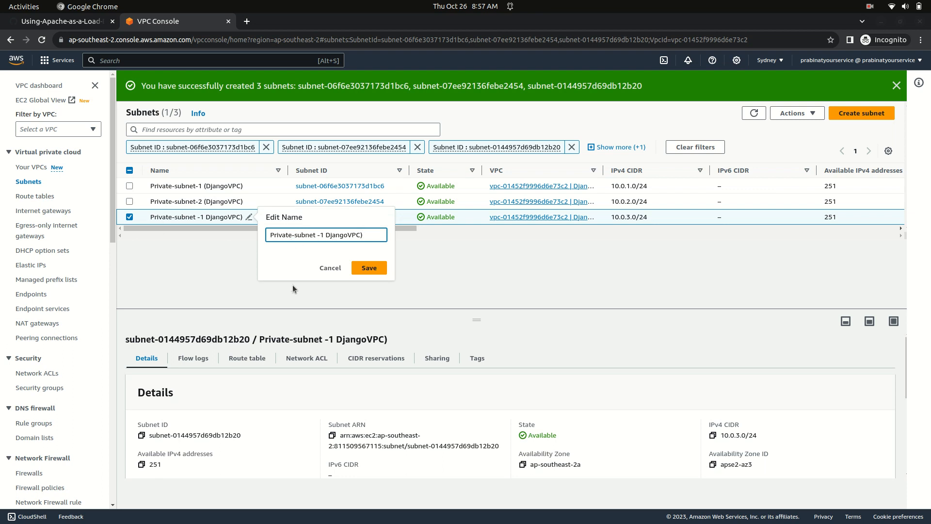
key(BackSpace)
key(BackSpace)
key(BackSpace)
key(BackSpace)
key(BackSpace)
key(BackSpace)
text(ublic)
click(373, 268)
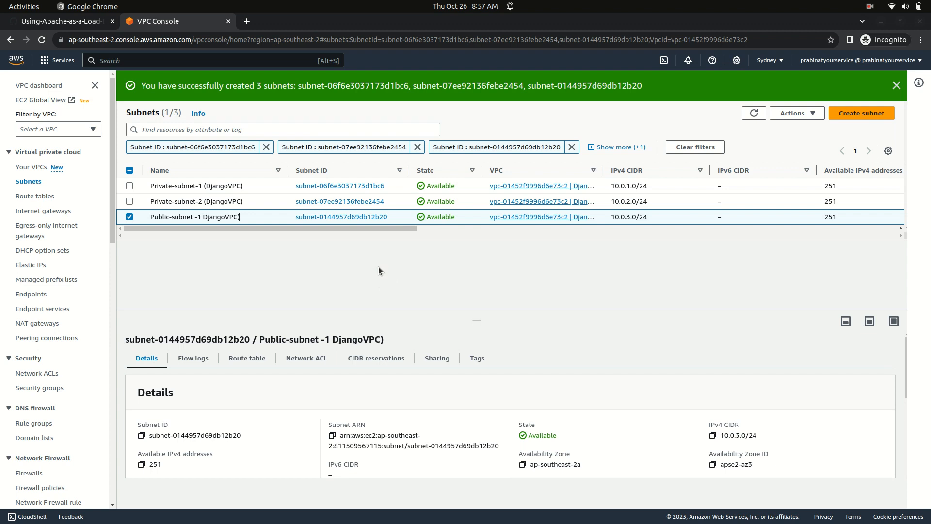
click(129, 217)
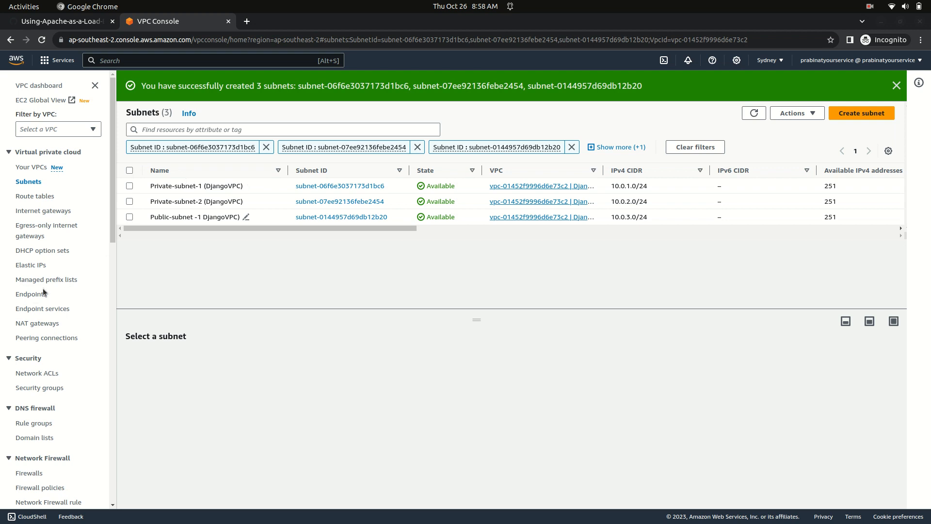
Start a new NAT gateway named django-nat-gateway in the subnet Public-subnet -1 DjangoVPC).
click(48, 324)
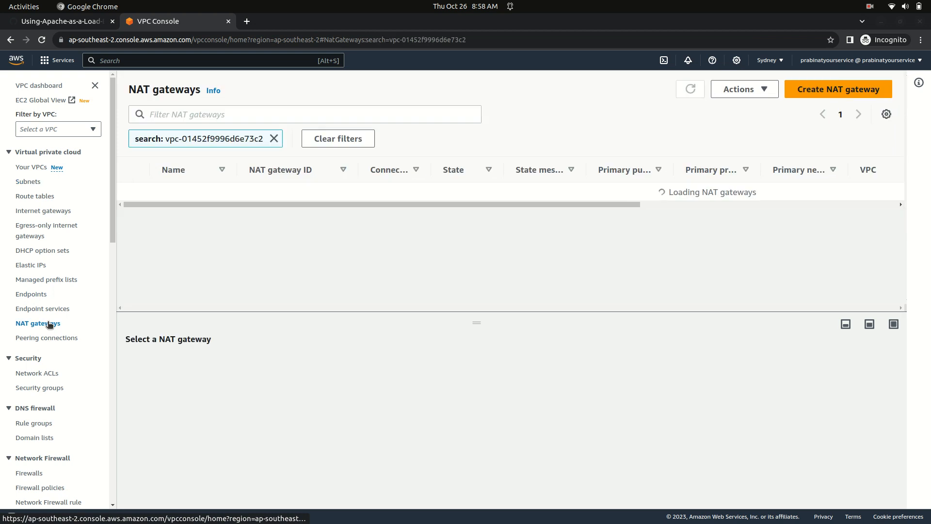
click(834, 90)
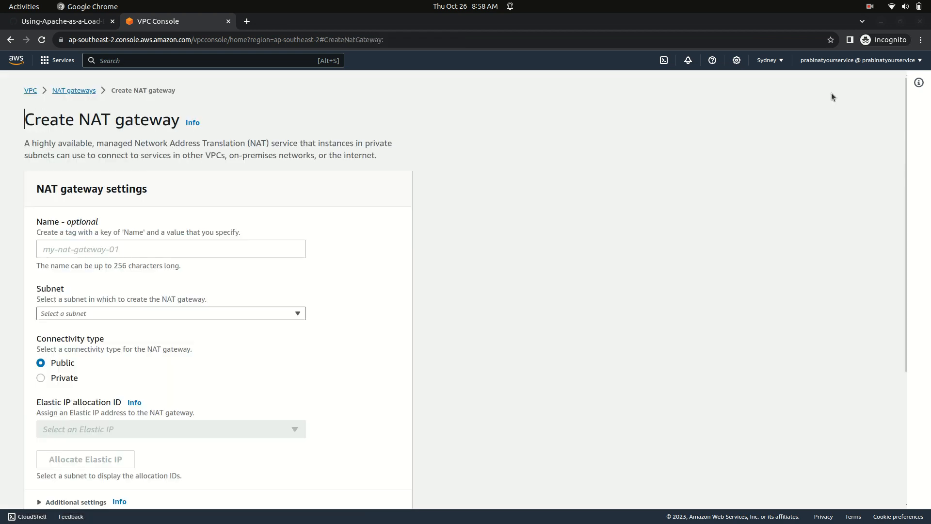
click(87, 251)
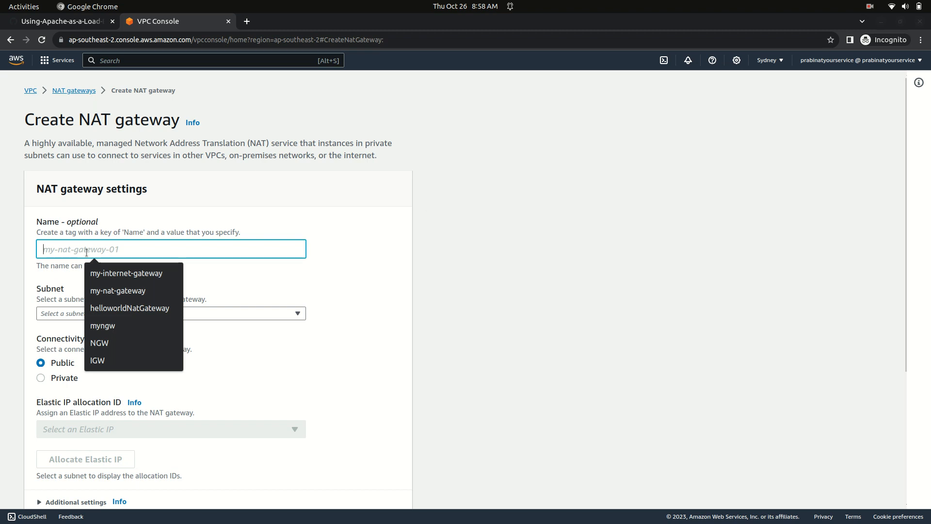
text(djan)
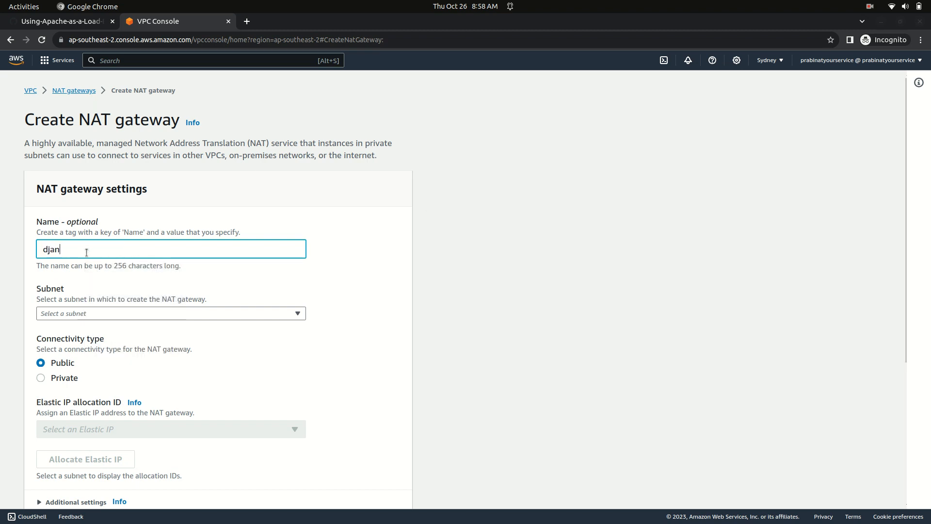
text(go-nat-gateway)
click(193, 313)
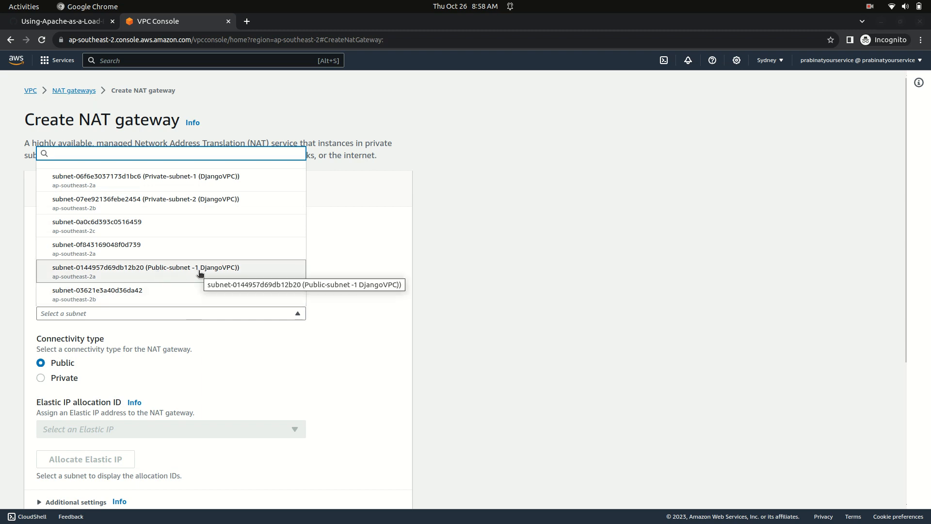
click(163, 271)
Allocate a new Elastic IP for the NAT gateway and create the gateway with public connectivity.
scroll(275, 349, down, 3)
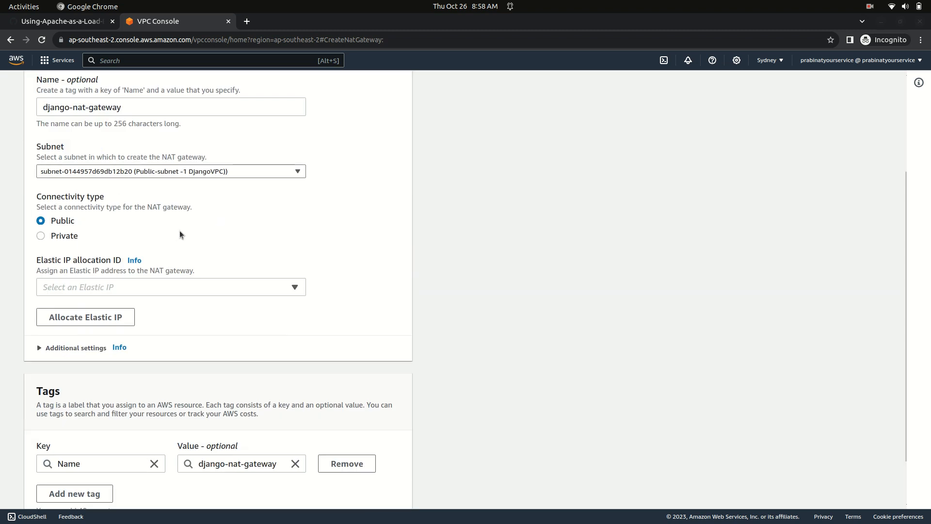
scroll(180, 233, down, 1)
click(243, 284)
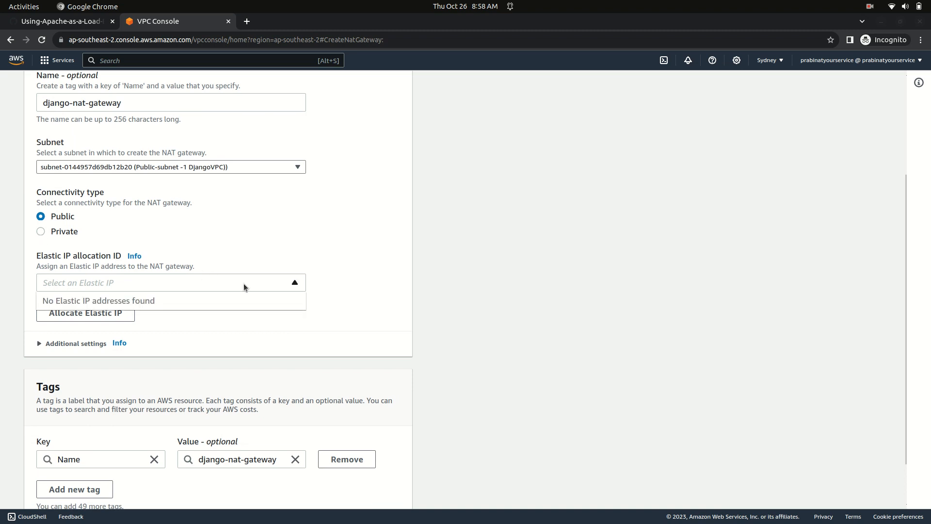
click(301, 245)
click(86, 313)
scroll(366, 450, down, 5)
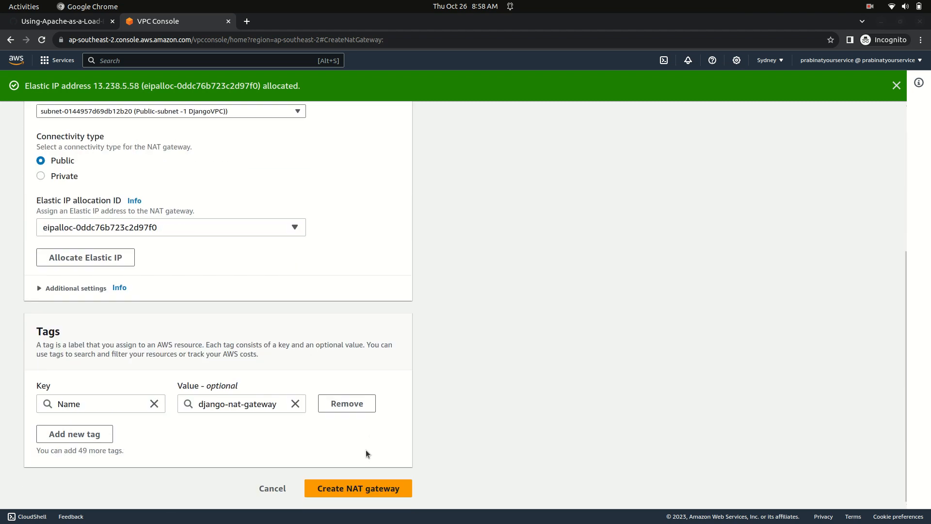
click(368, 490)
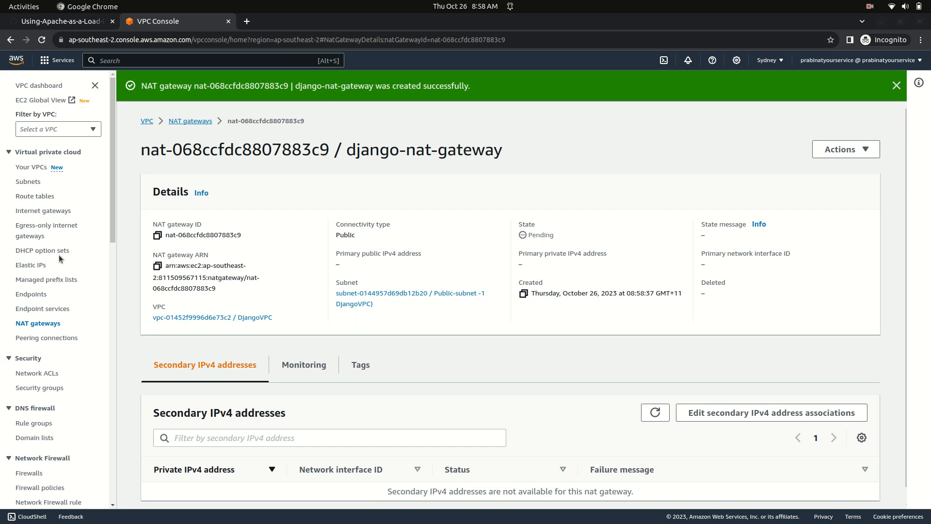
Create an internet gateway named django-internet-gateway.
click(38, 211)
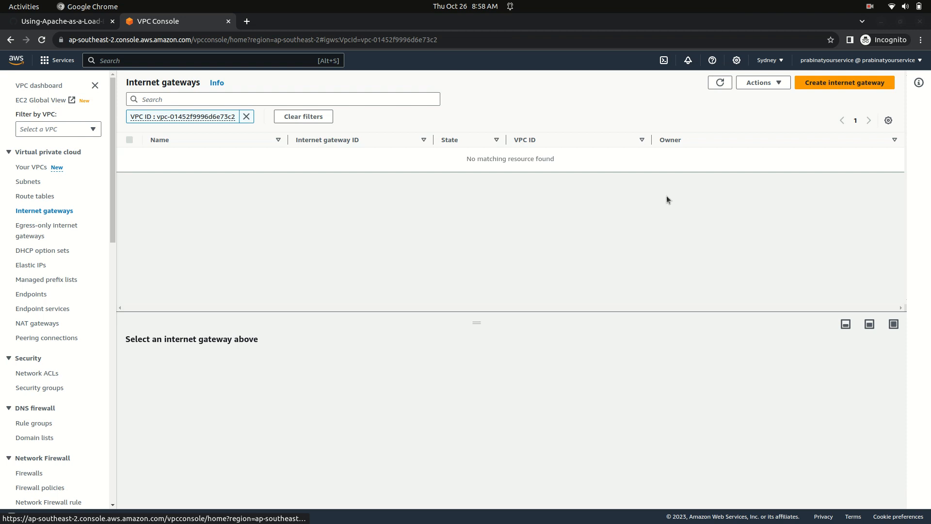
click(848, 83)
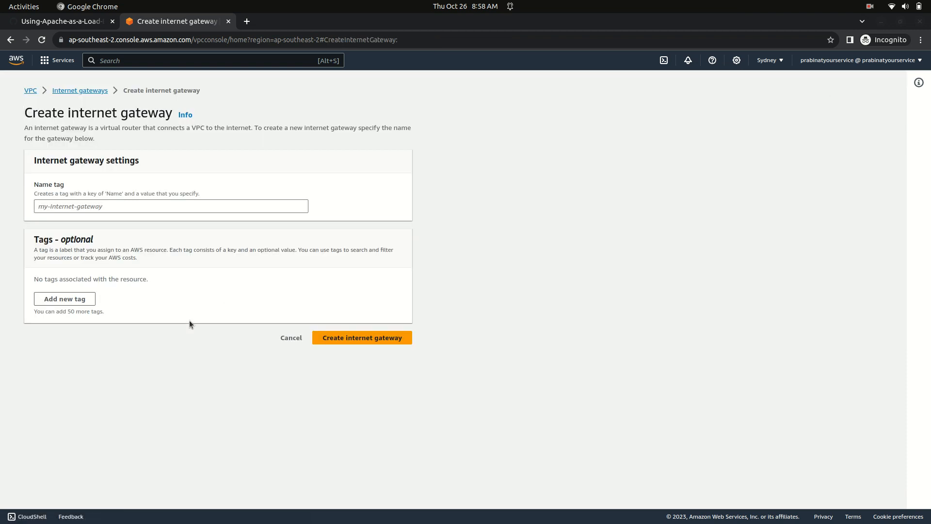
click(114, 203)
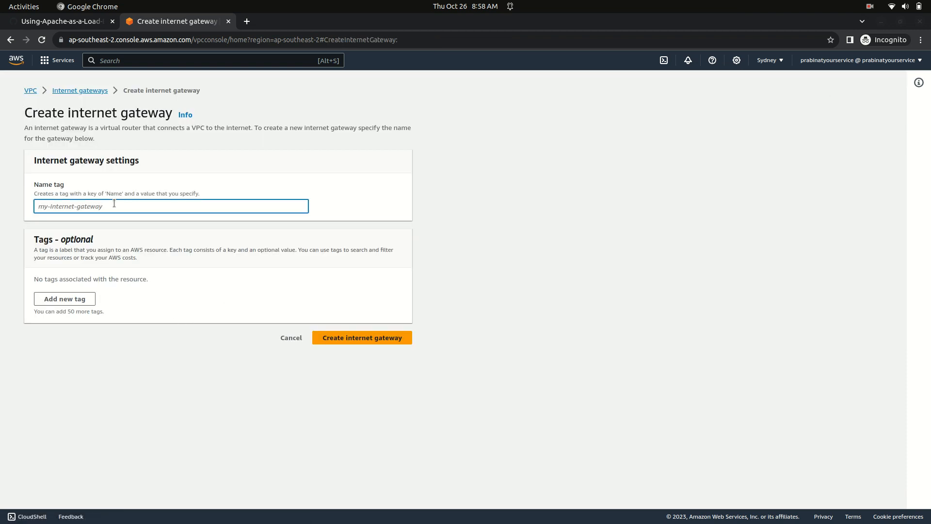
text(django-i)
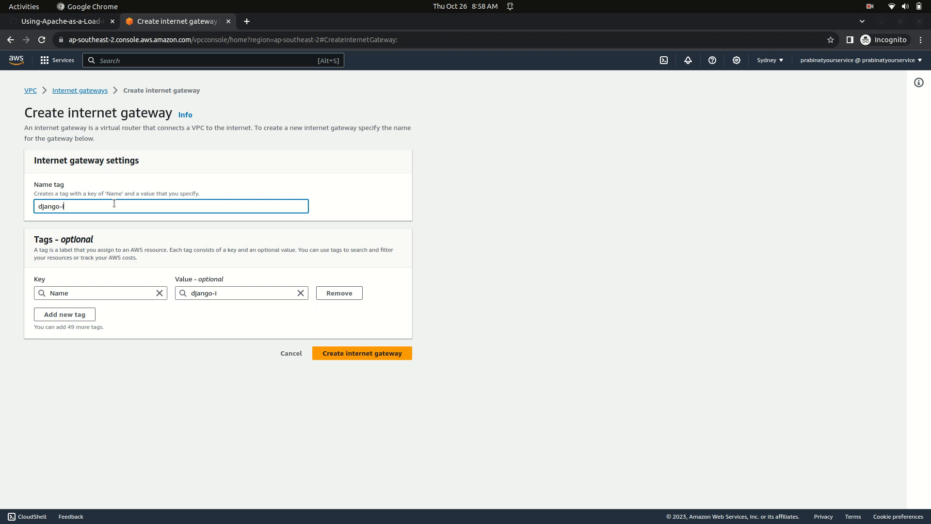
text(nternet-gateway)
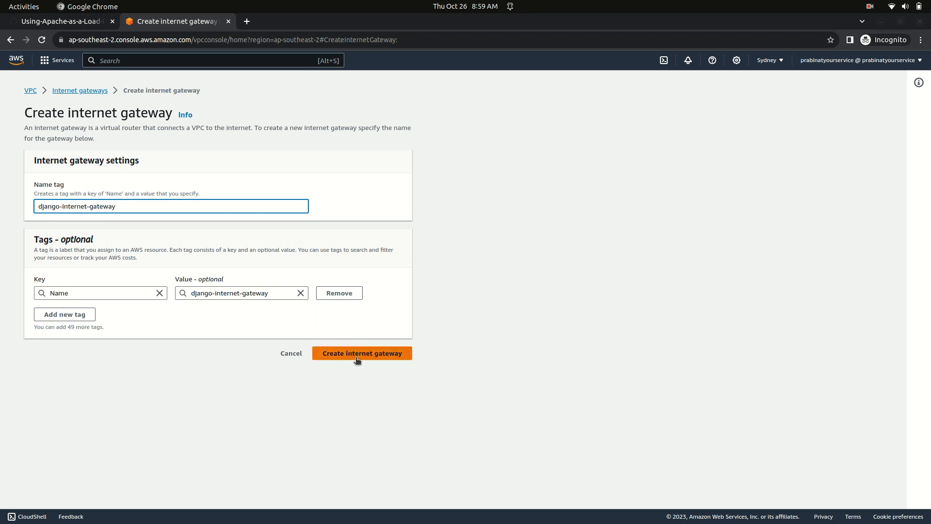
click(340, 354)
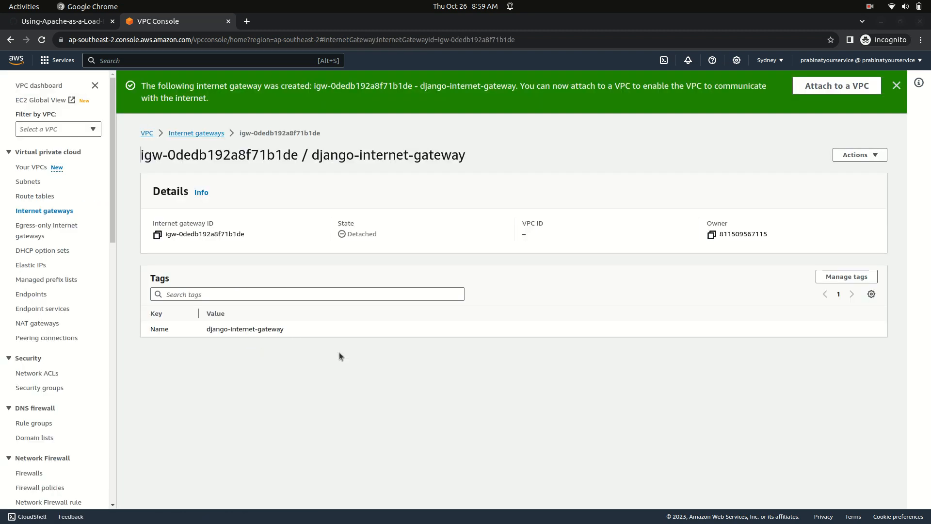
Attach the new internet gateway to DjangoVPC.
click(856, 155)
click(854, 170)
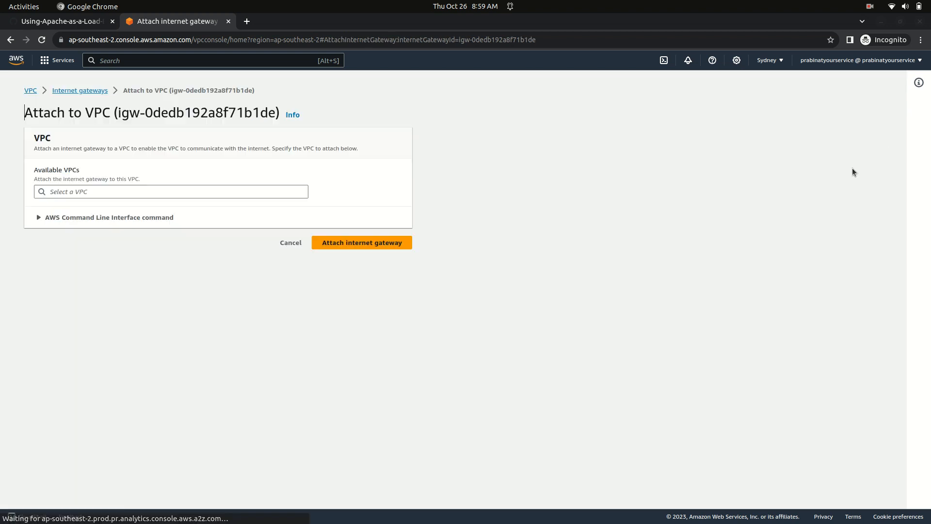
click(169, 194)
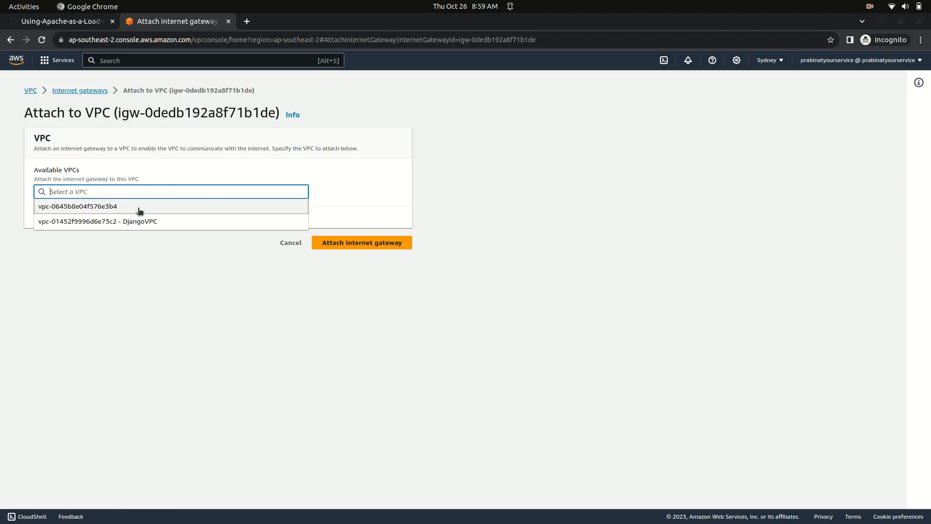
click(149, 221)
click(346, 241)
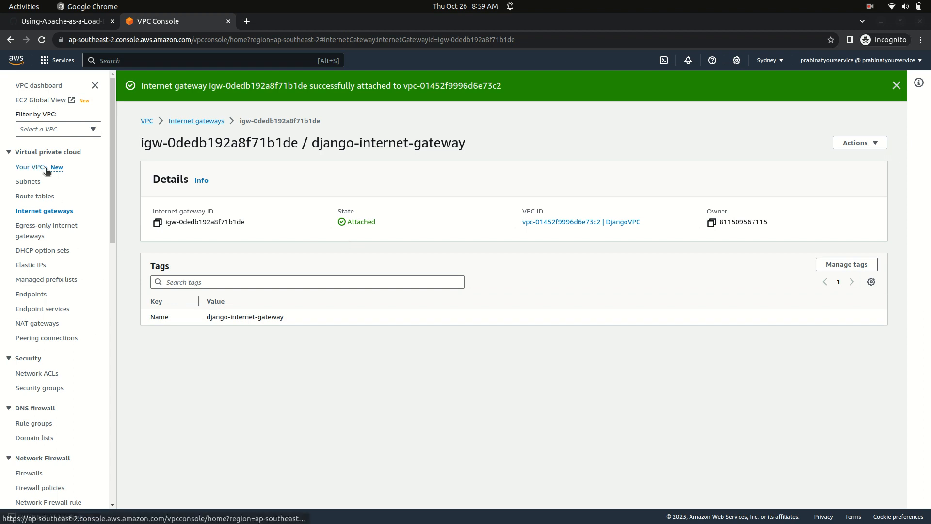
Name DjangoVPC's main route table Public-route.
click(36, 200)
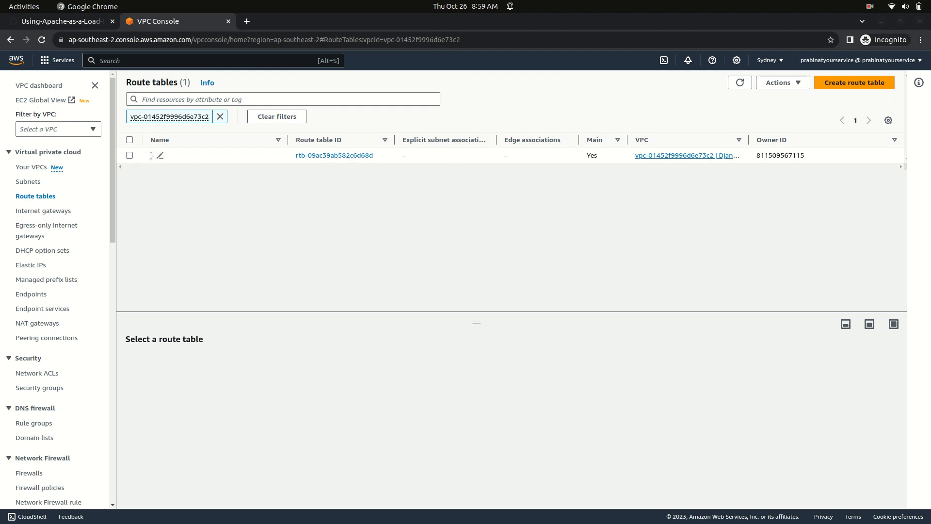
click(161, 155)
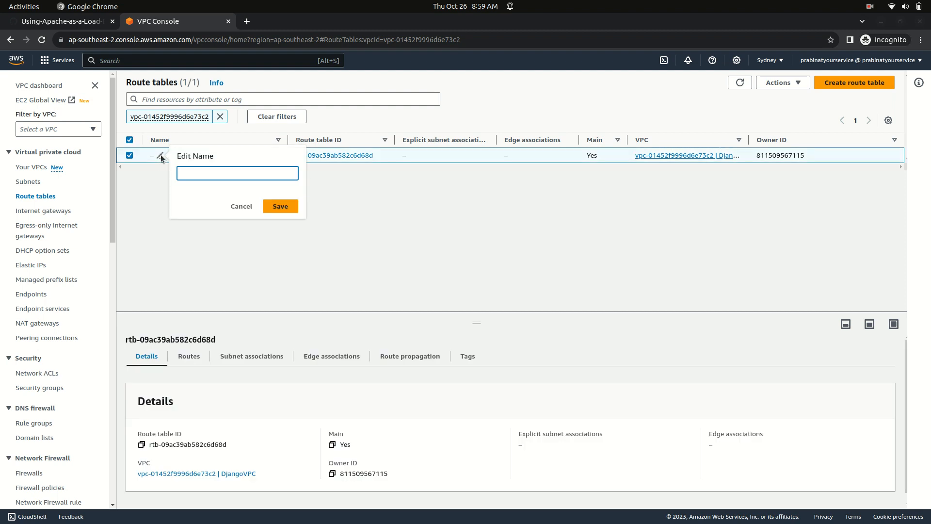
text(Public-route)
click(280, 206)
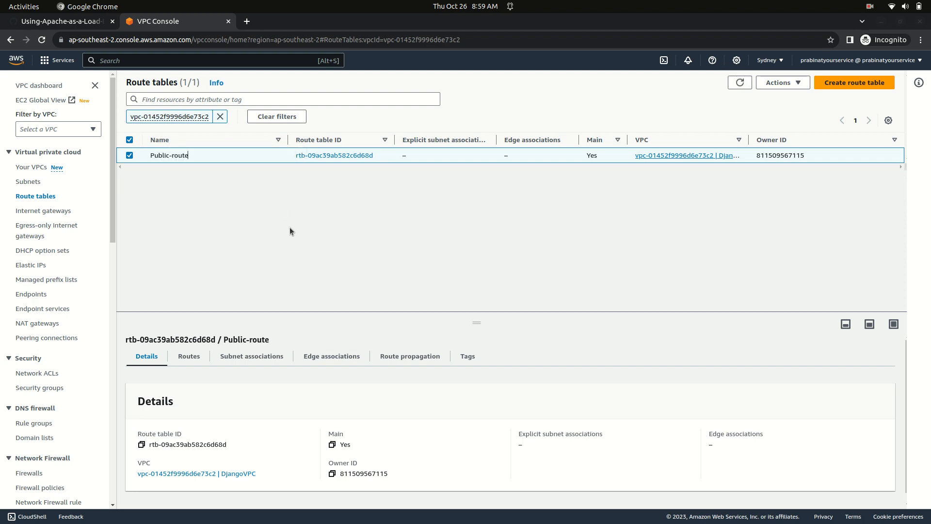
Open the Public-route table's routes for editing and add a route with destination 0.0.0.0/0.
click(190, 359)
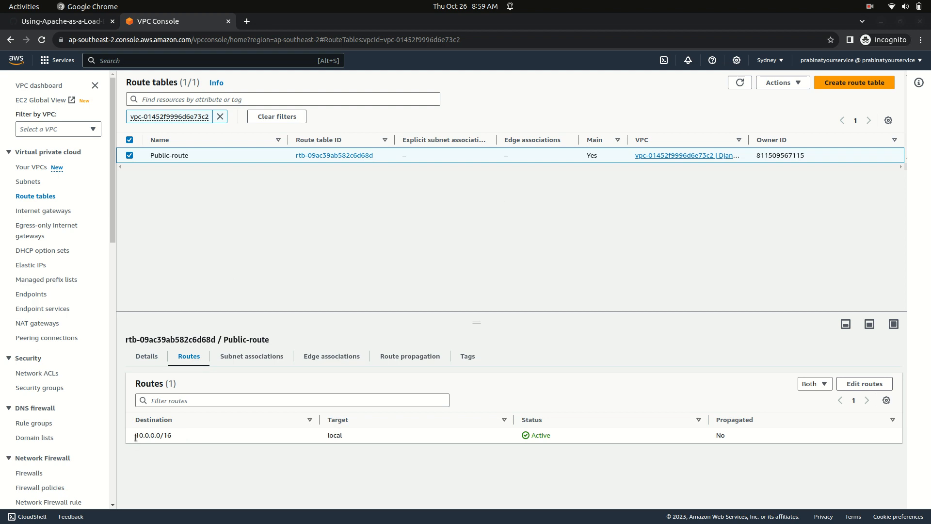
drag(135, 436, 180, 432)
drag(328, 437, 361, 436)
click(788, 85)
click(803, 174)
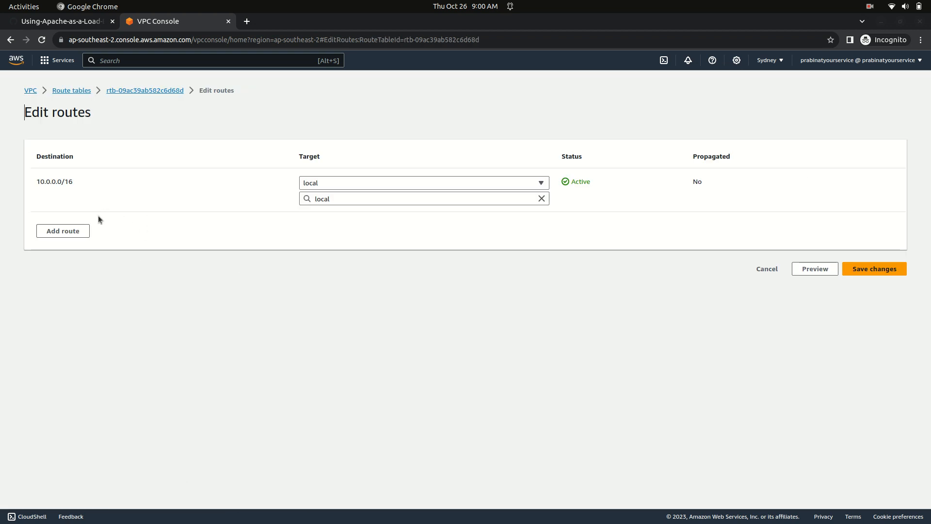
click(70, 234)
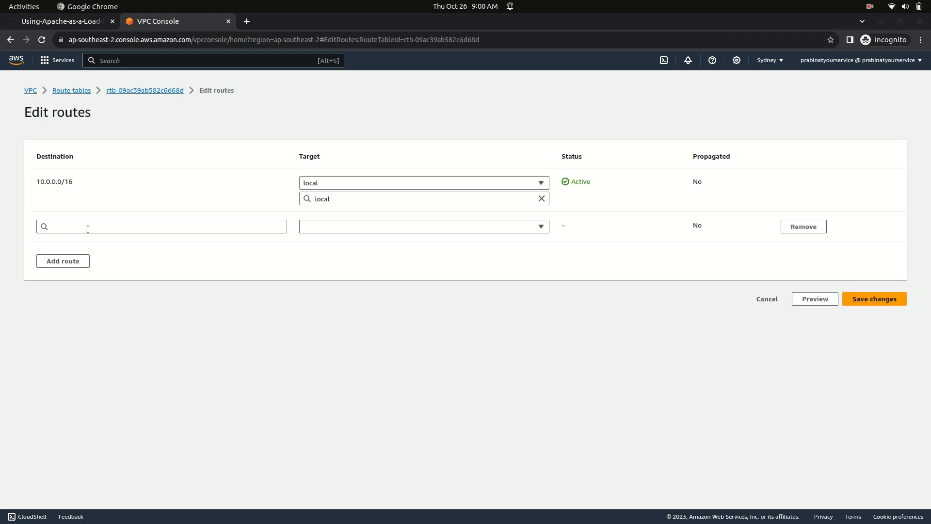
click(88, 229)
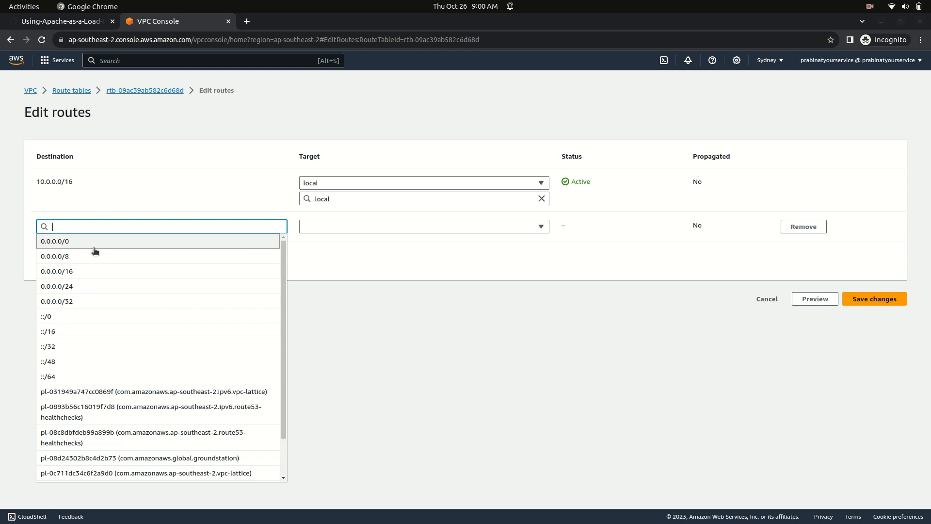
click(93, 246)
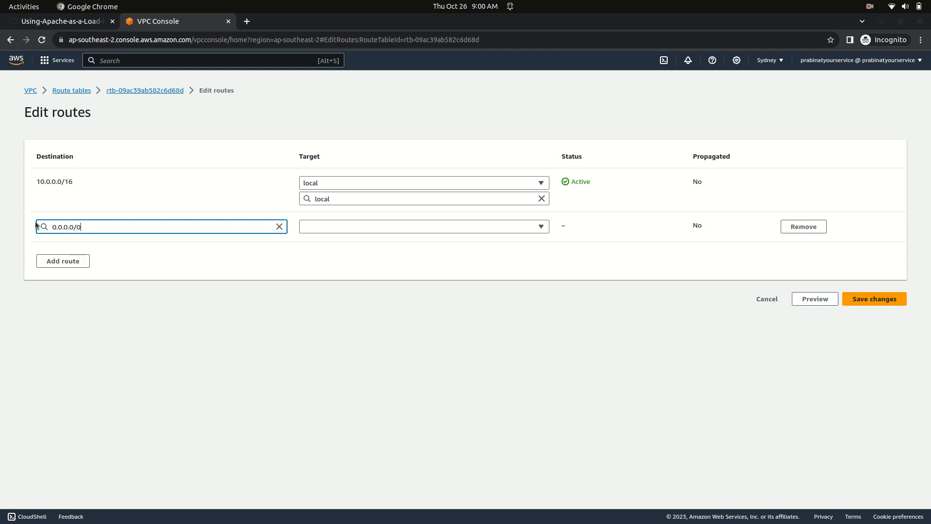
Target the new 0.0.0.0/0 route at the internet gateway django-internet-gateway and save the route changes.
click(542, 228)
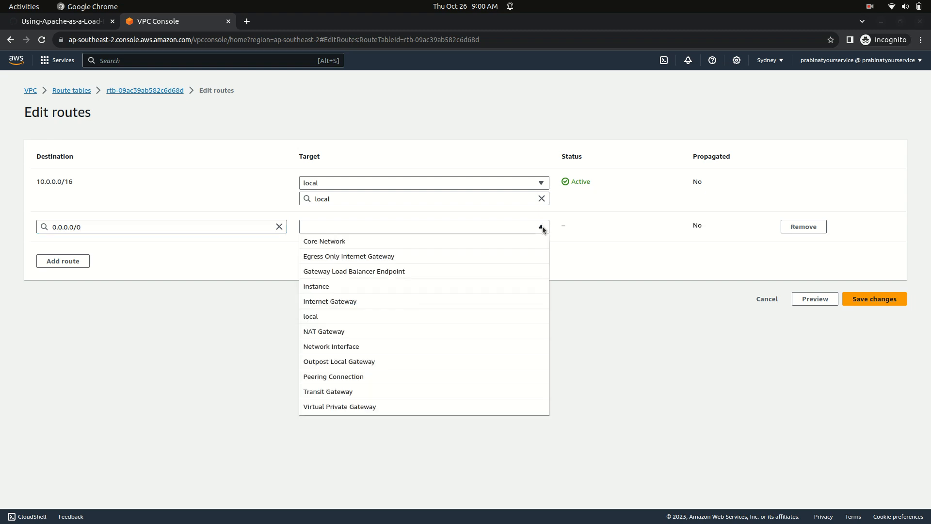
click(402, 301)
click(361, 243)
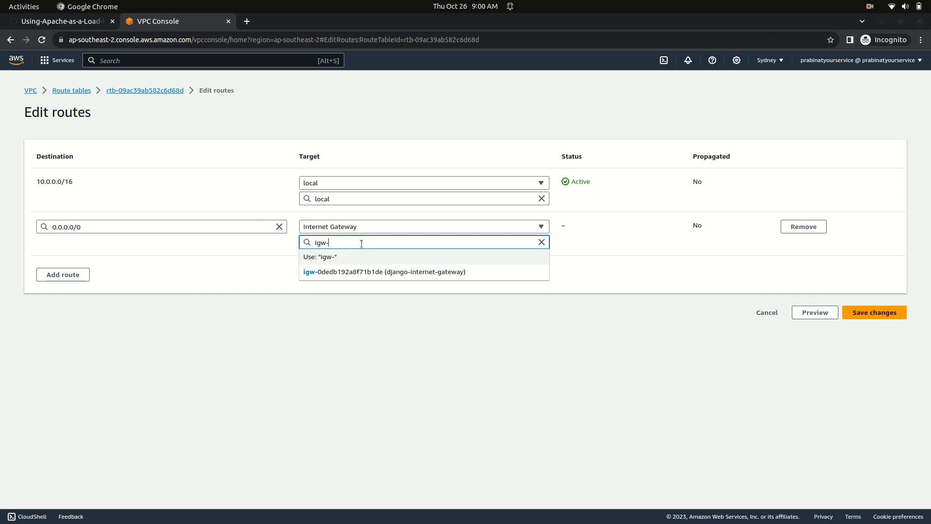
click(420, 272)
click(875, 315)
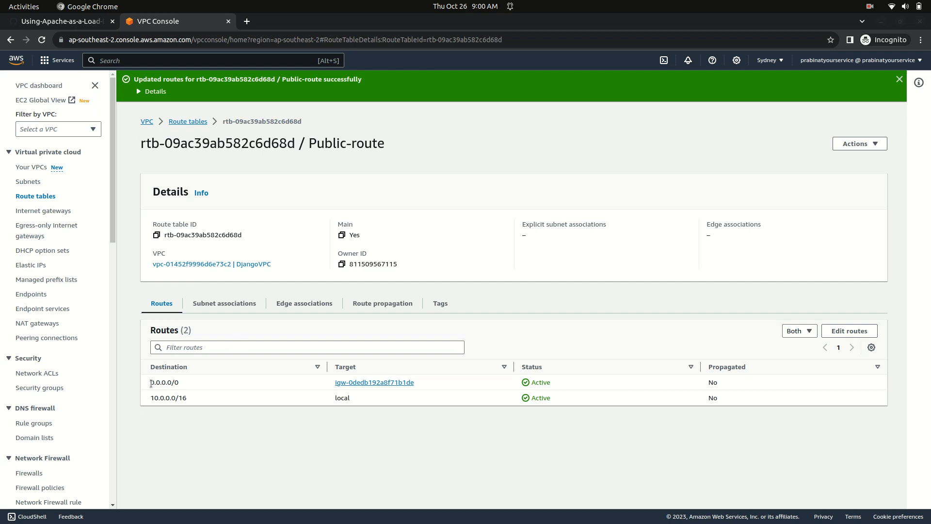
drag(151, 382, 206, 382)
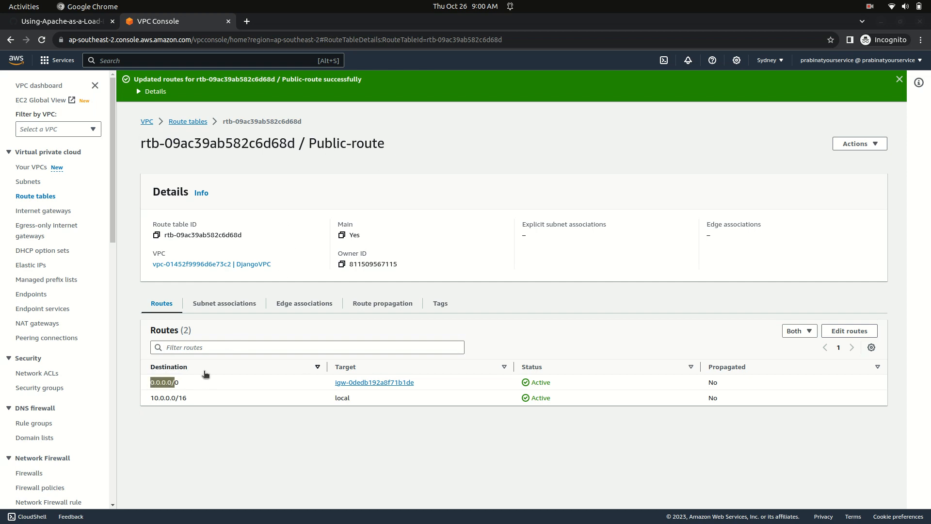
Create a second route table named Private-route in DjangoVPC.
click(39, 197)
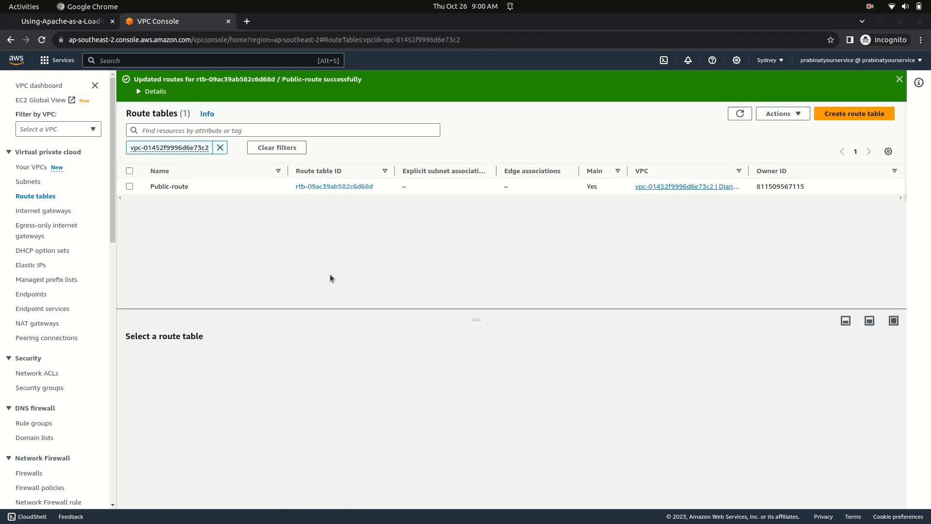
click(861, 114)
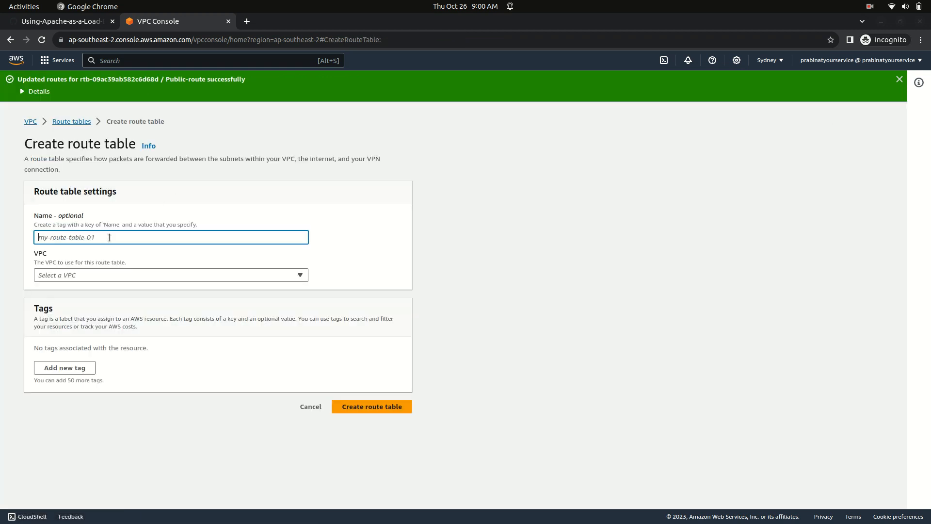
text(Priva)
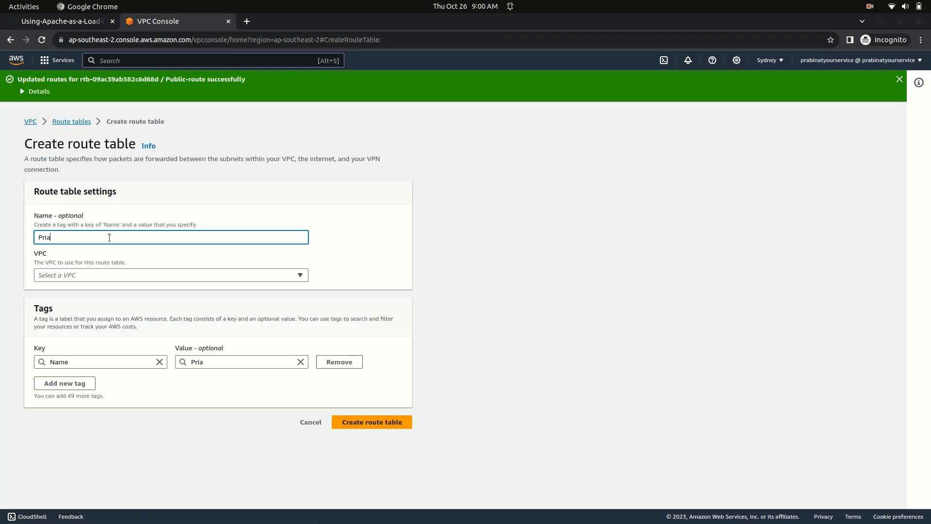
text(te-route)
click(270, 274)
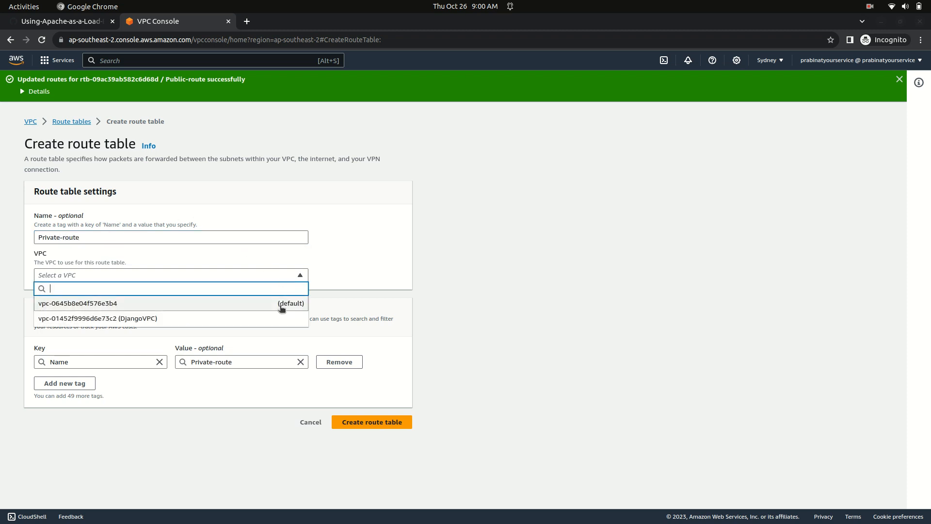
click(189, 321)
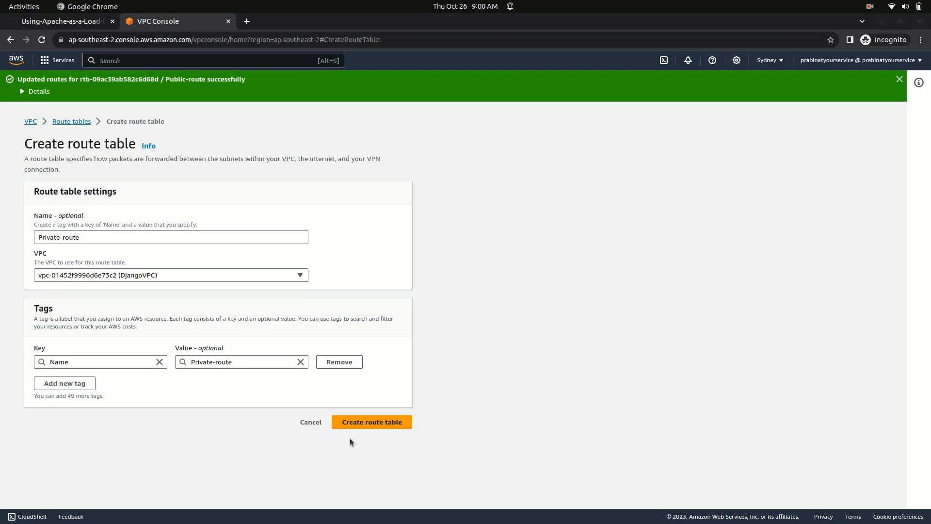
click(374, 423)
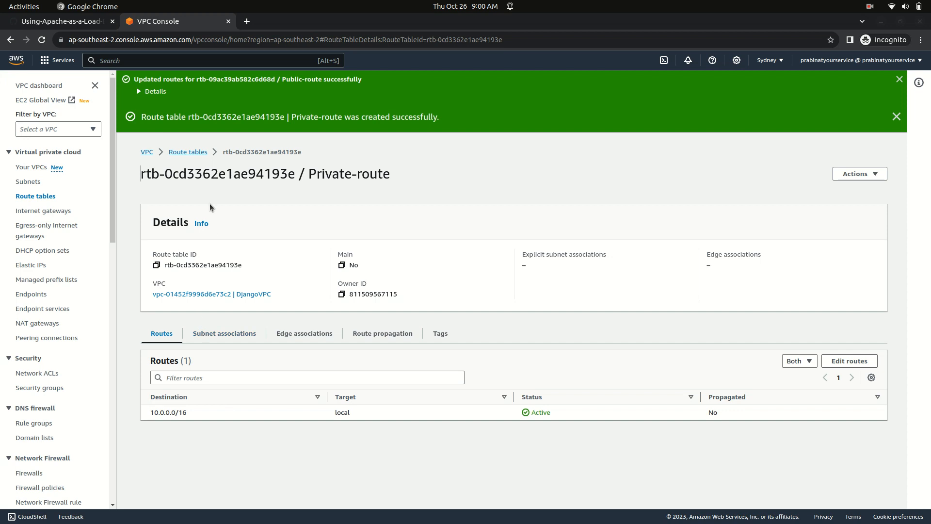
drag(151, 412, 215, 411)
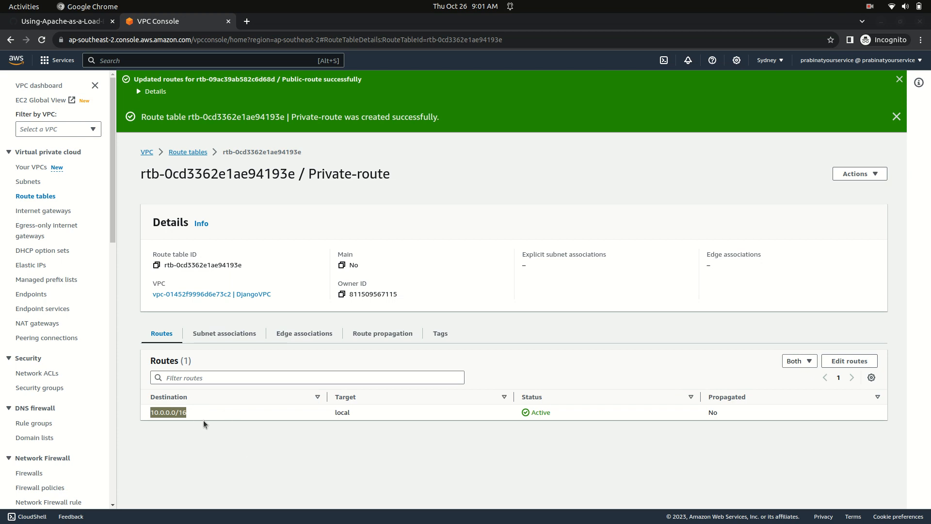
click(231, 411)
Examine which route table and routes Private-subnet-1 uses.
click(29, 183)
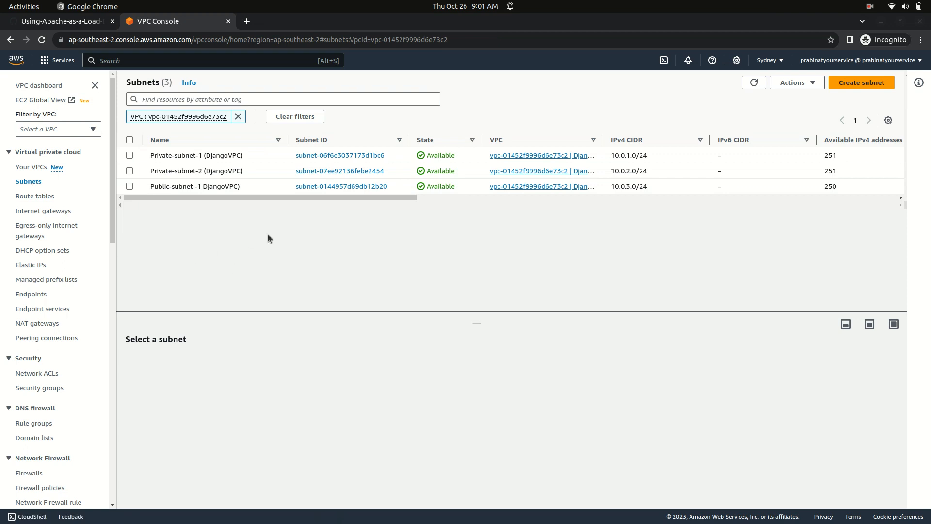
click(129, 156)
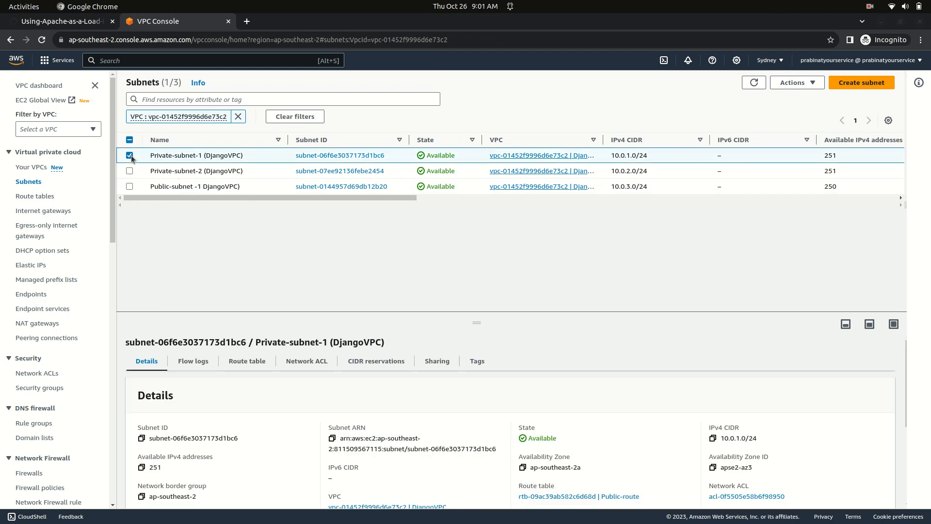
click(251, 362)
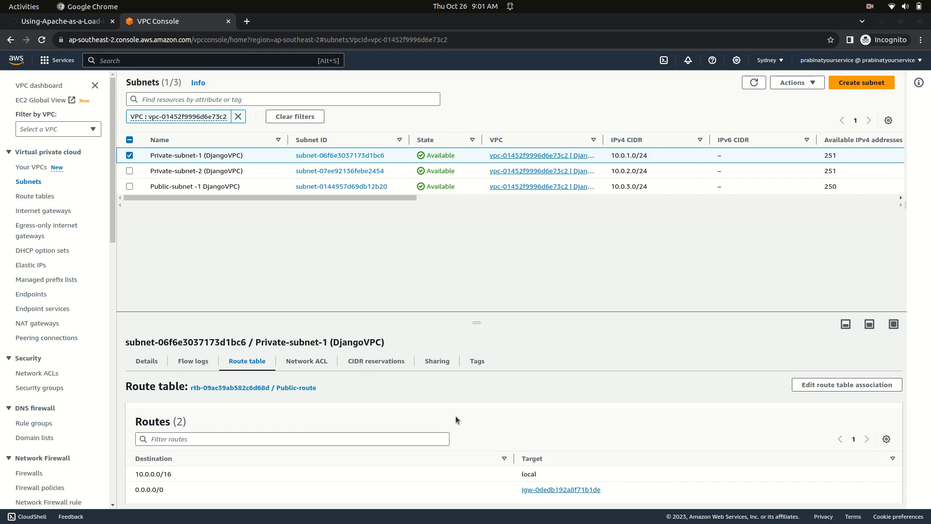
click(801, 82)
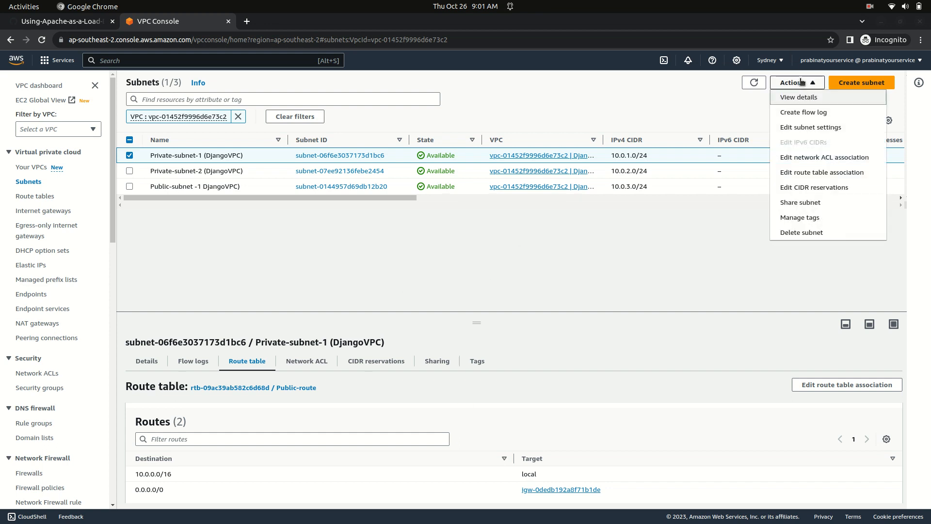
click(809, 173)
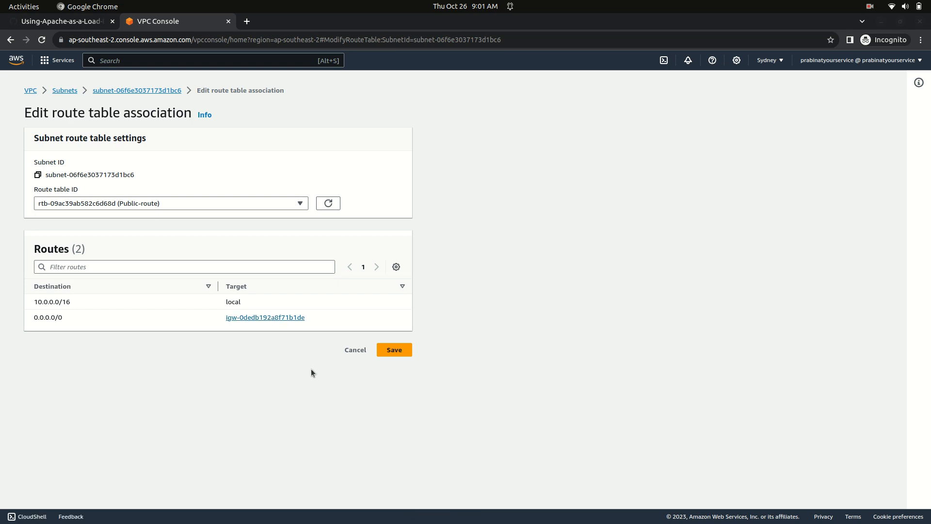
click(357, 351)
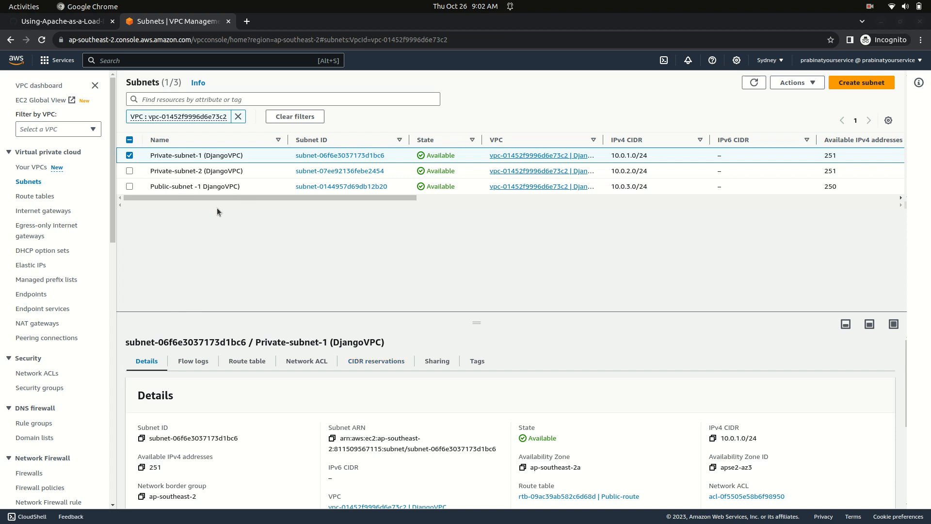
Compare the route table associations of Private-subnet-1 and Public-subnet -1.
click(253, 361)
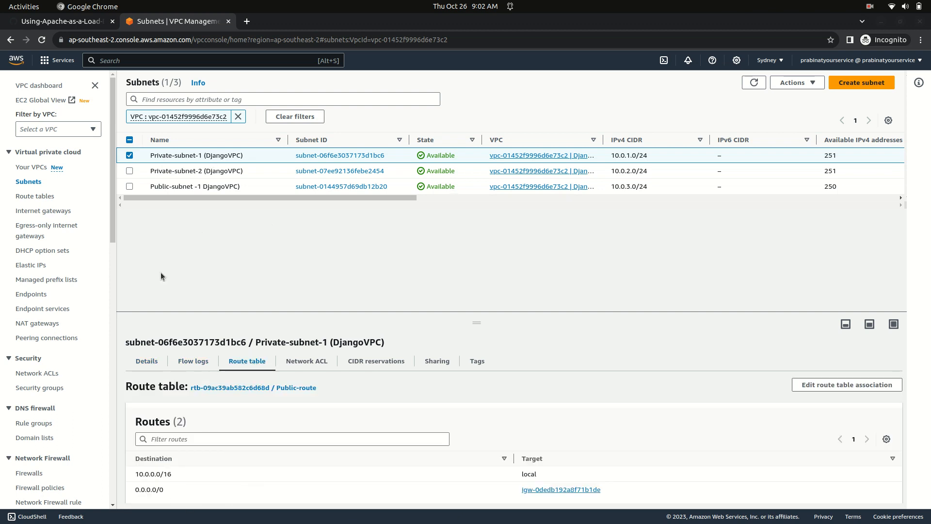
click(129, 156)
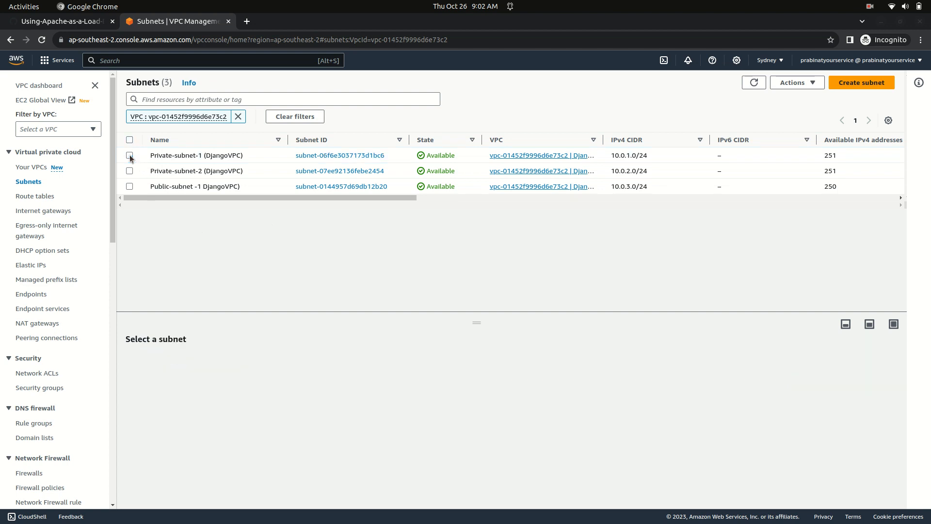
click(129, 186)
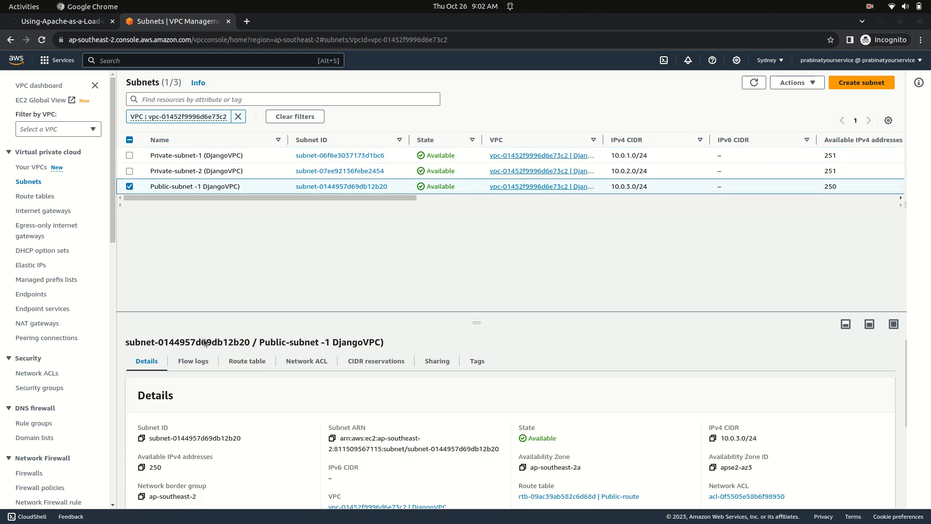
click(248, 368)
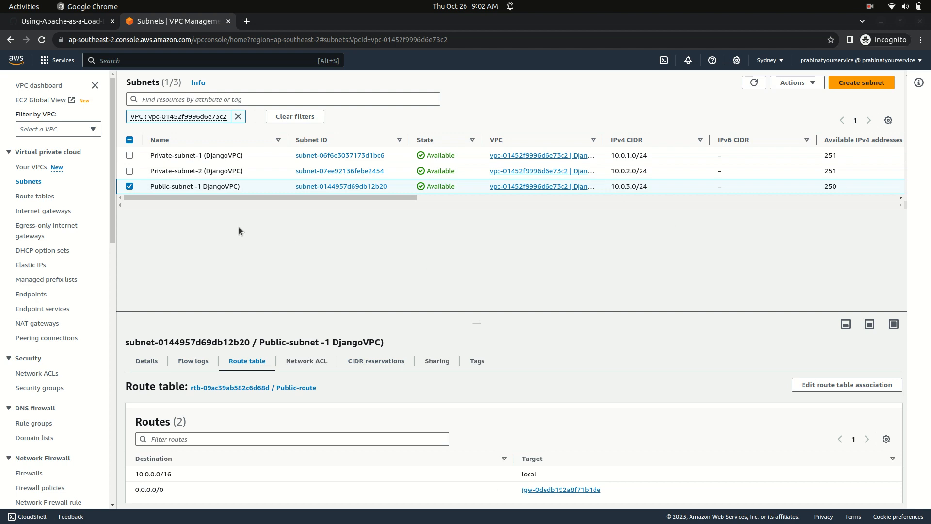
Review the routes and subnet associations of the Public-route table.
click(22, 198)
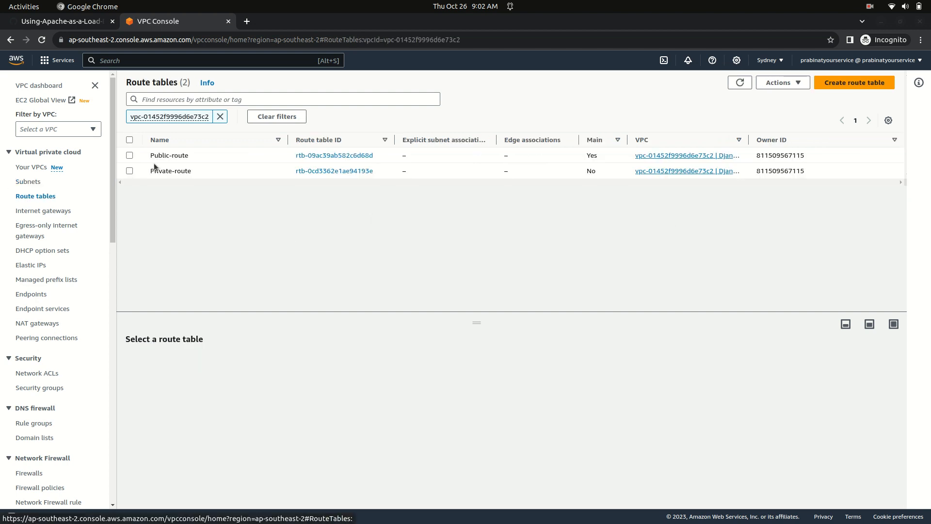
click(129, 156)
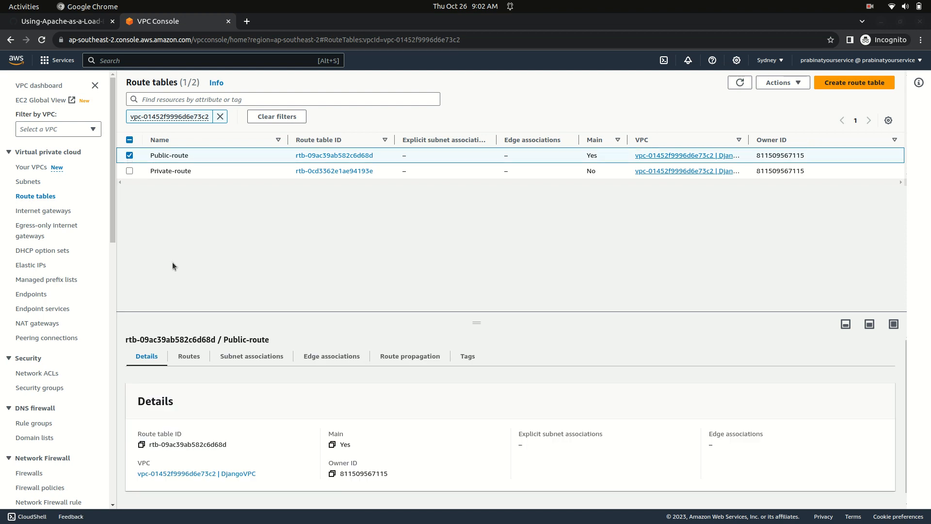
click(189, 358)
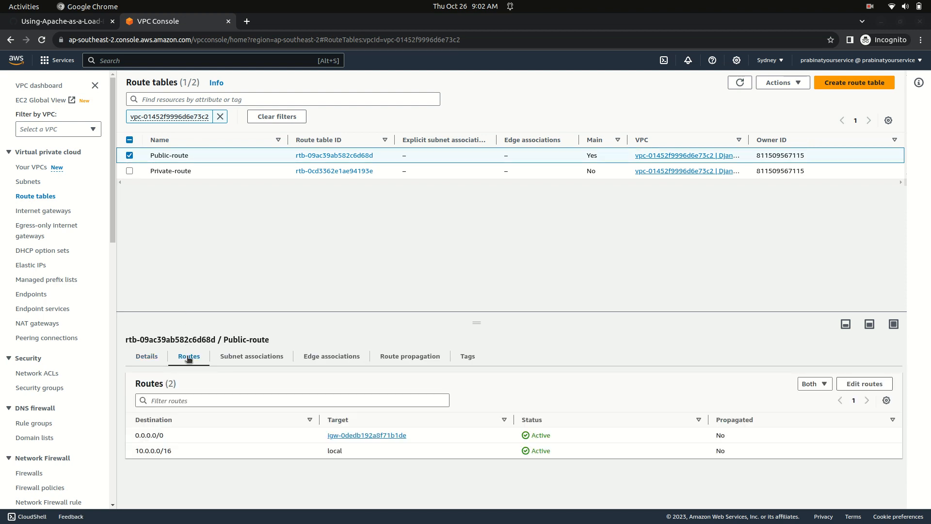
click(244, 361)
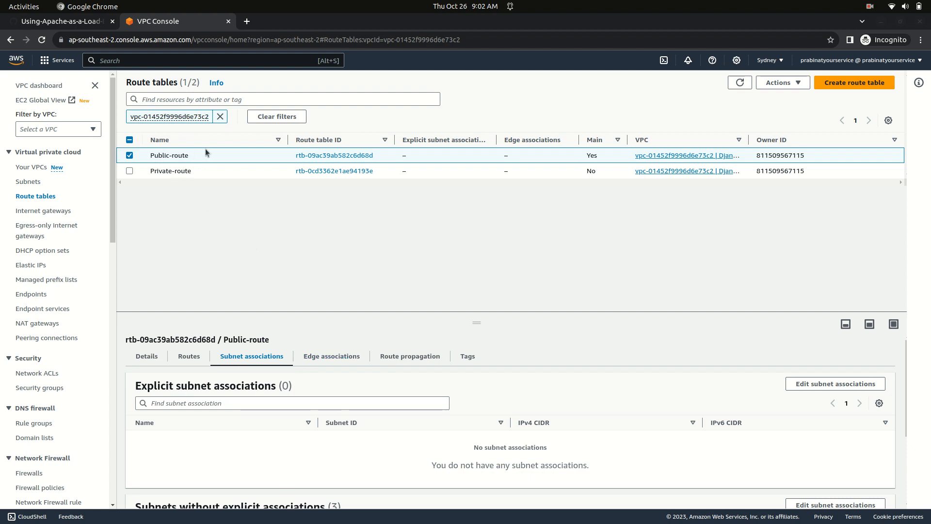
click(787, 85)
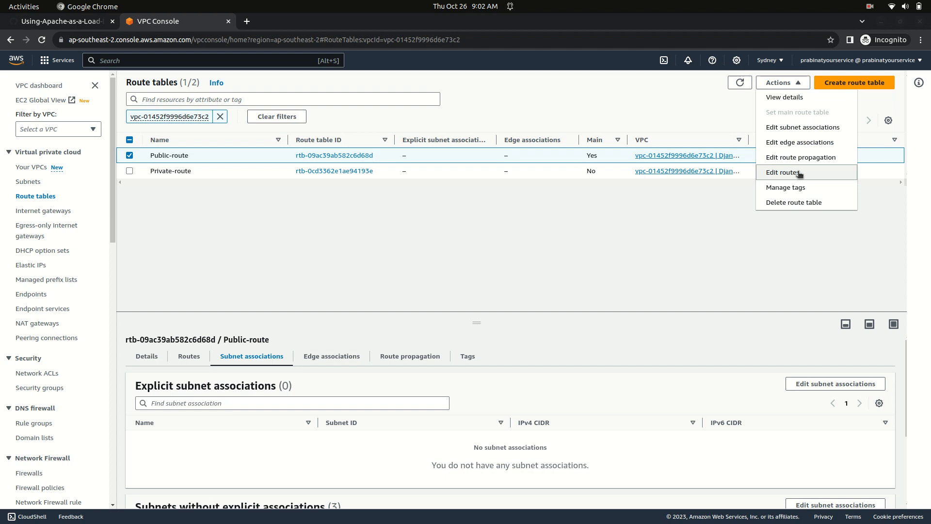
click(801, 128)
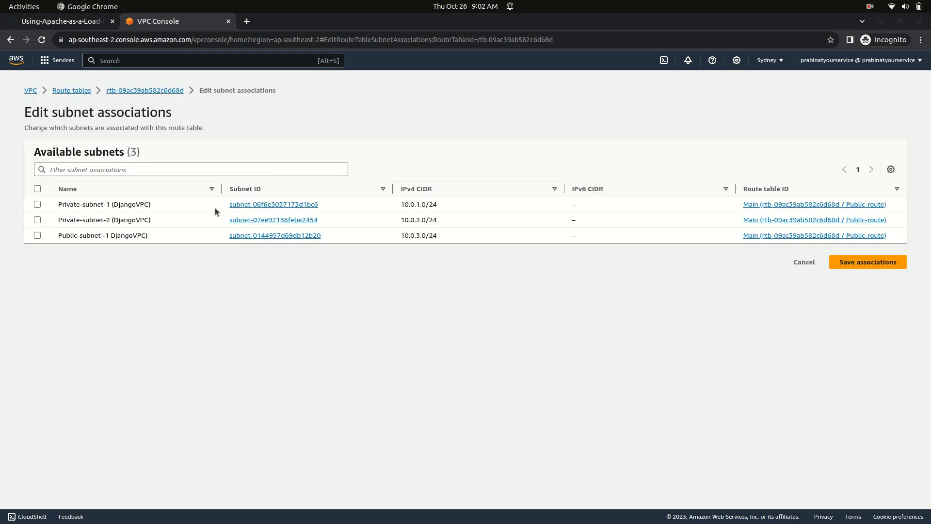
click(6, 44)
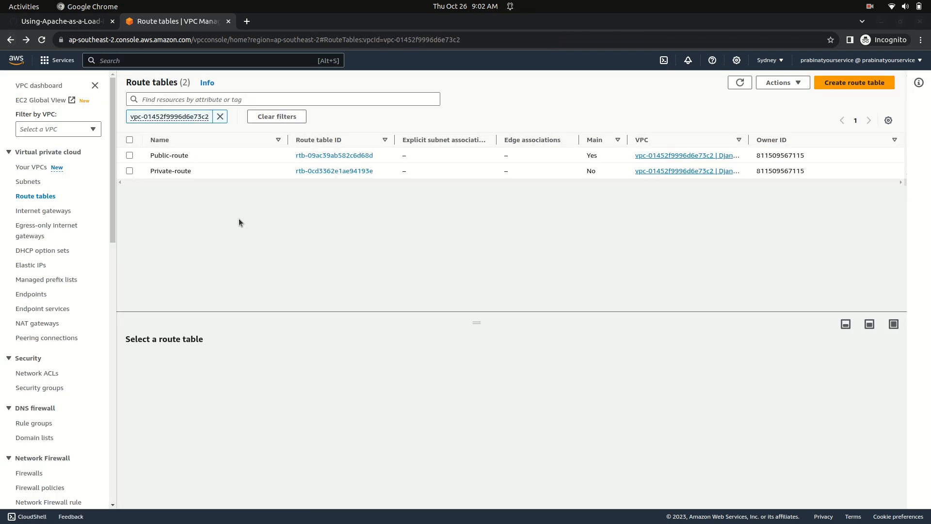
Associate Public-subnet -1 with the Public-route table and save the association.
click(130, 156)
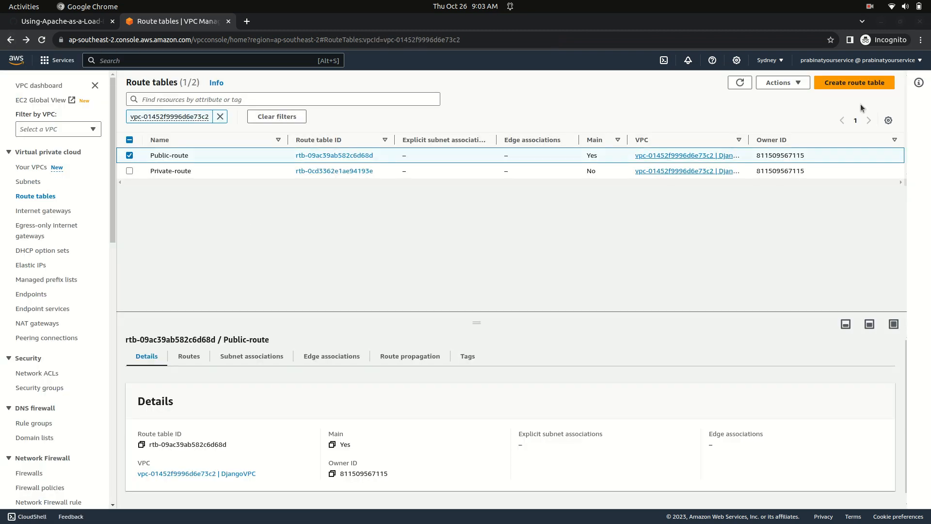
click(782, 83)
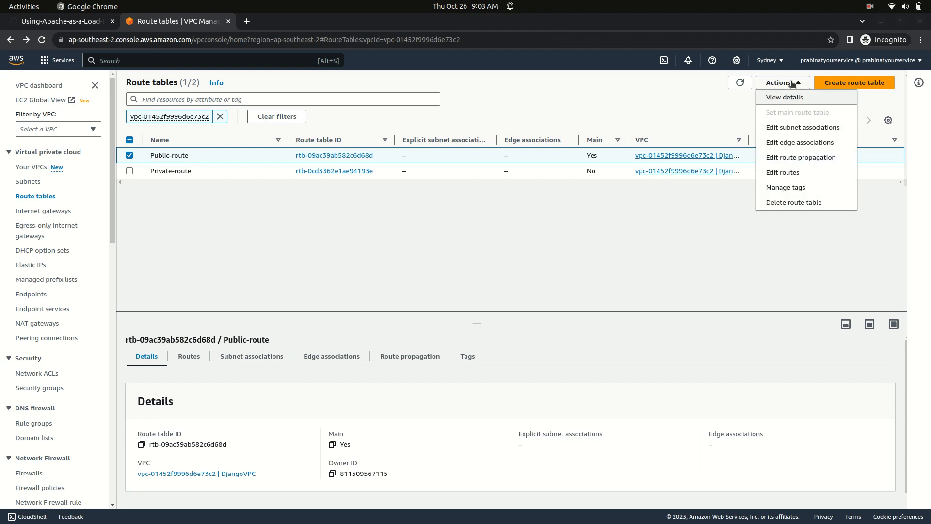
click(794, 128)
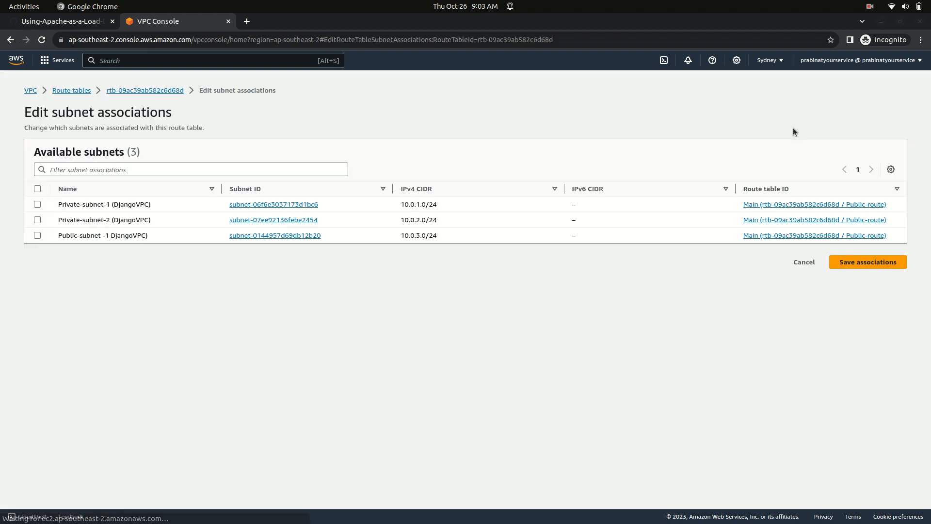
click(37, 235)
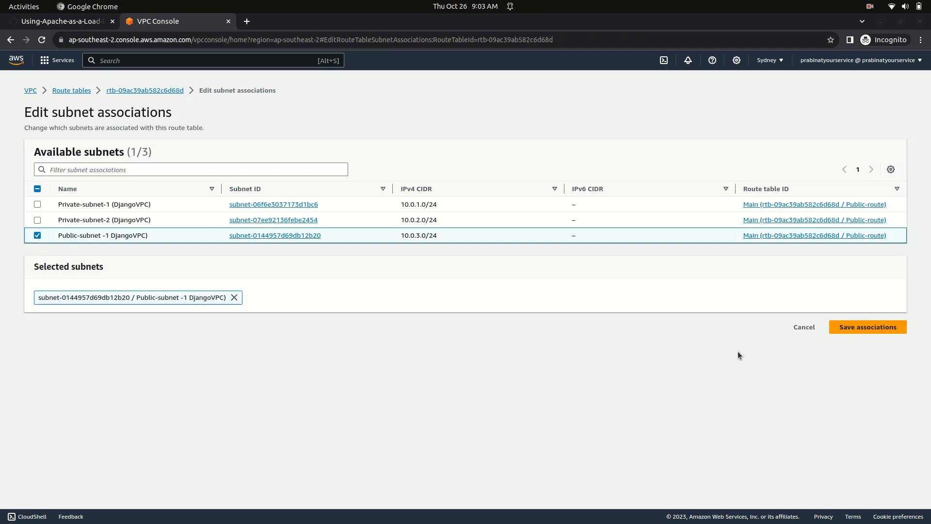
click(881, 327)
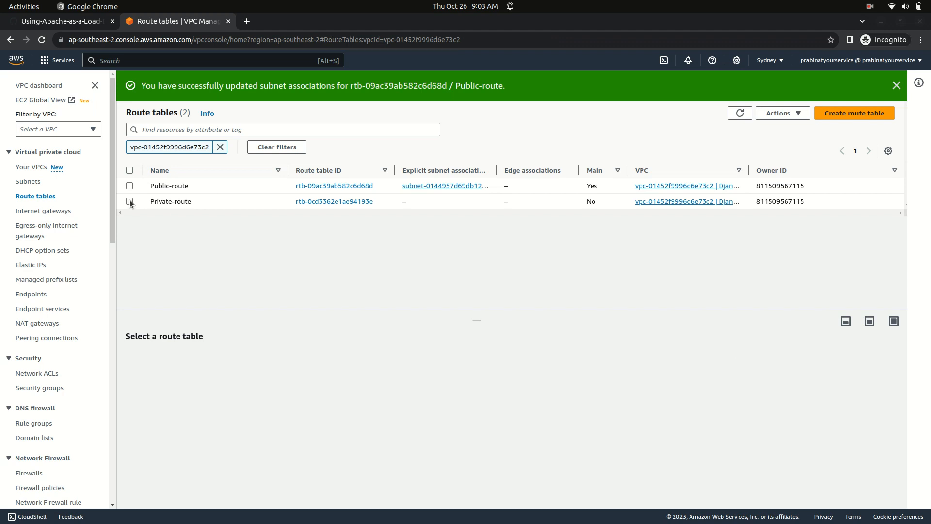
Associate Private-subnet-1 and Private-subnet-2 with the Private-route table and save the associations.
click(130, 201)
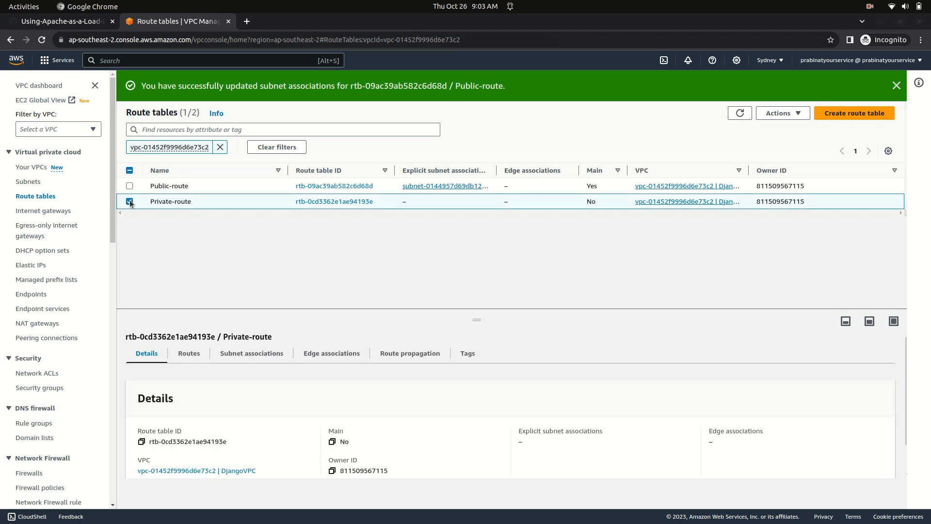
click(787, 115)
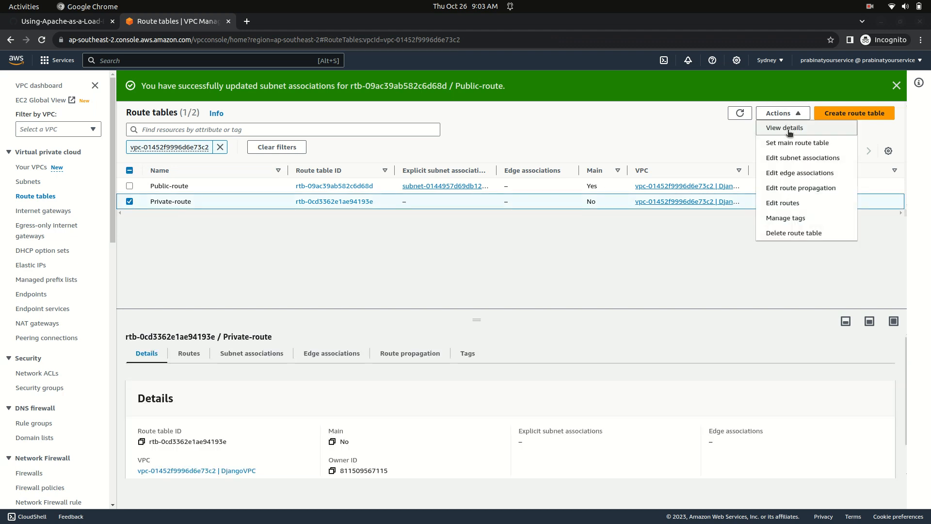
click(803, 158)
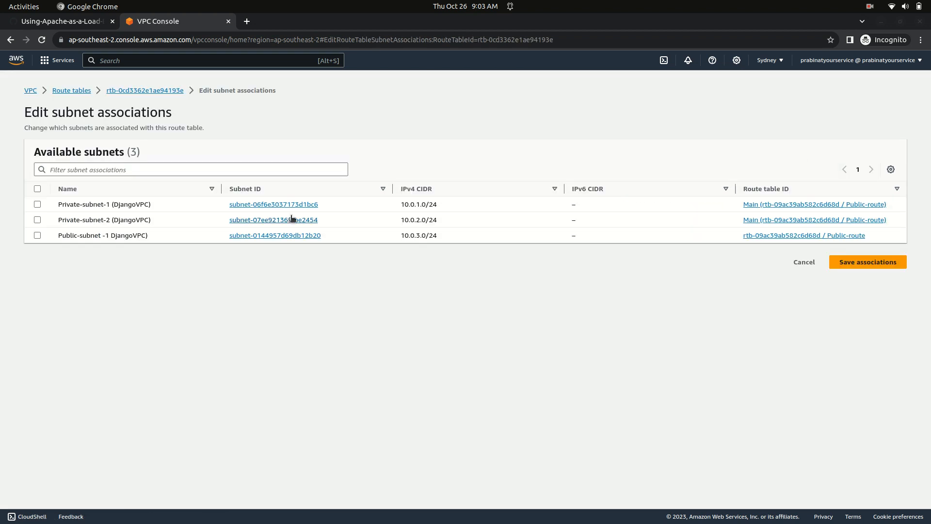
click(37, 204)
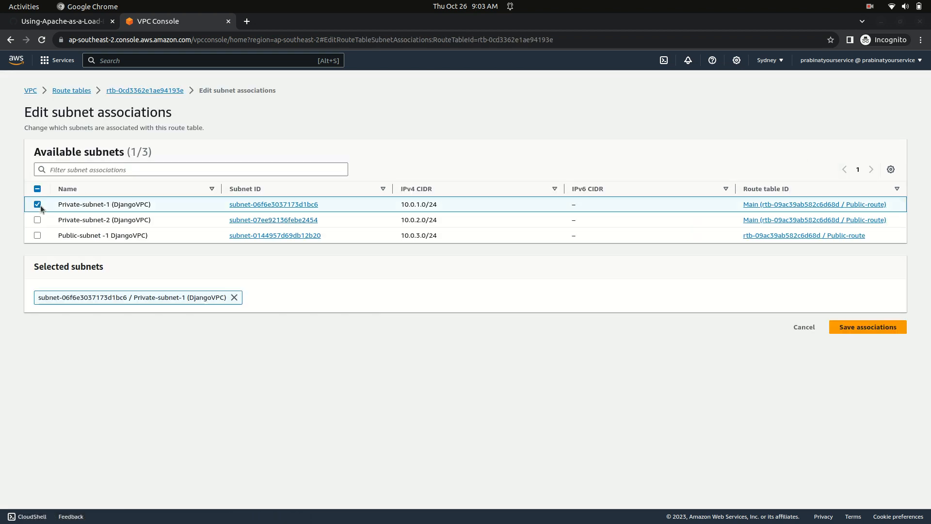
click(37, 221)
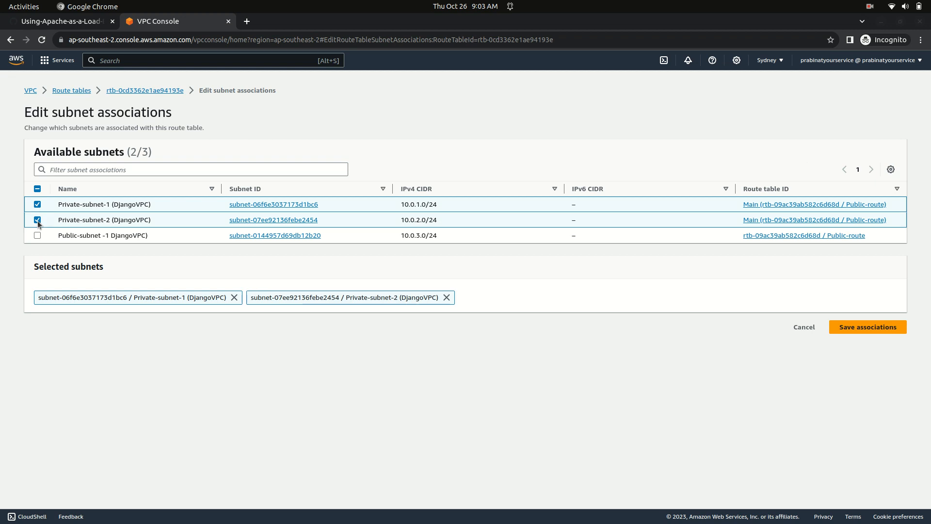
click(857, 328)
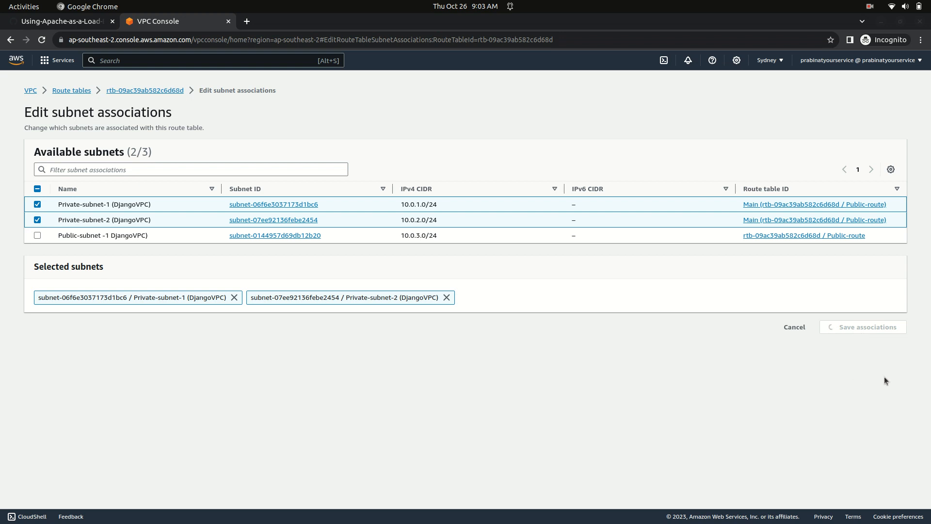
click(795, 328)
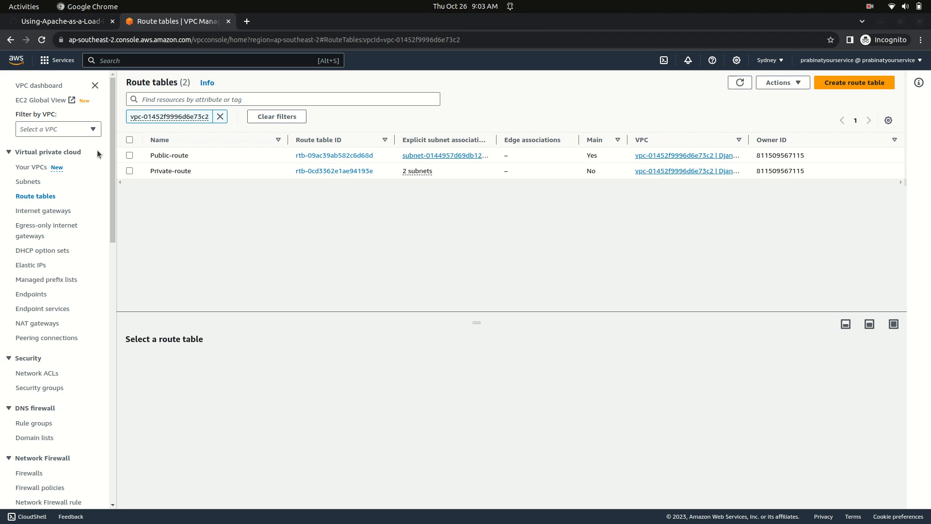
Examine the routes of the Public-route table and the internet gateway its 0.0.0.0/0 route targets, returning to the route tables.
click(130, 156)
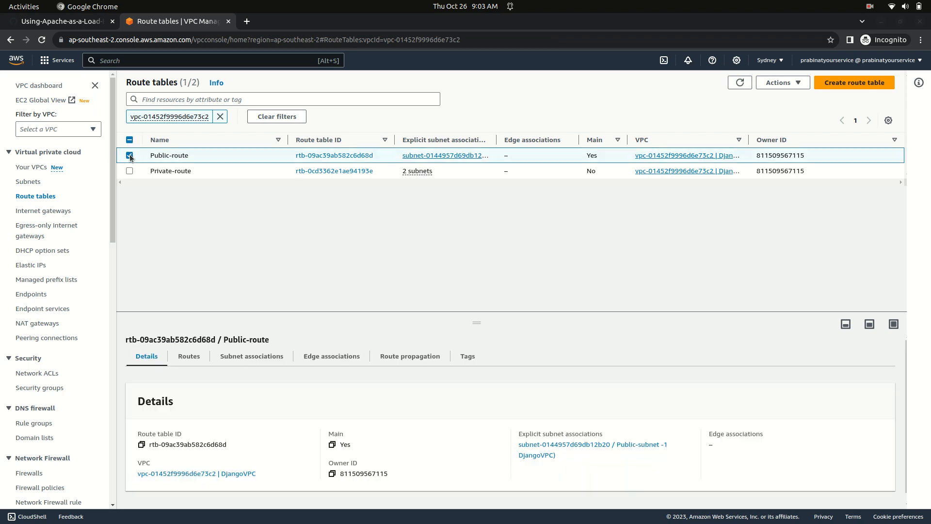
click(194, 358)
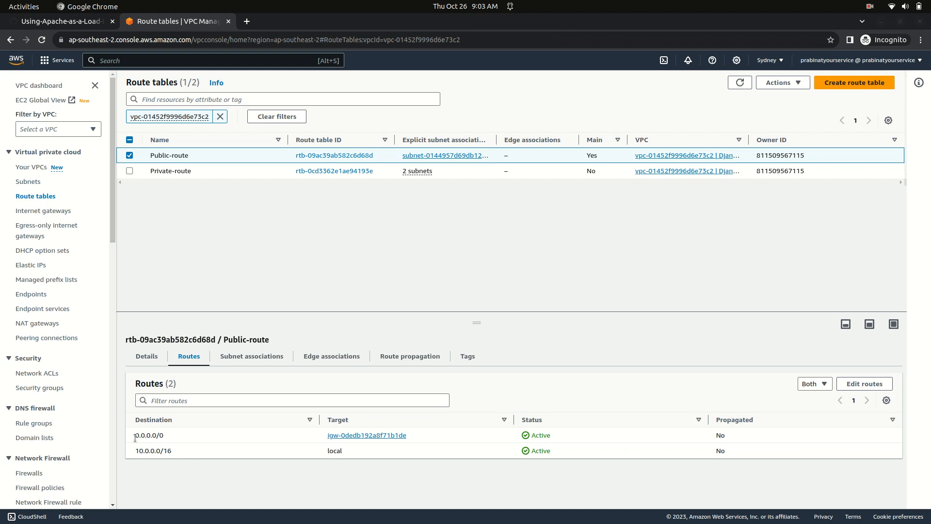
drag(135, 438, 423, 433)
click(423, 433)
click(353, 435)
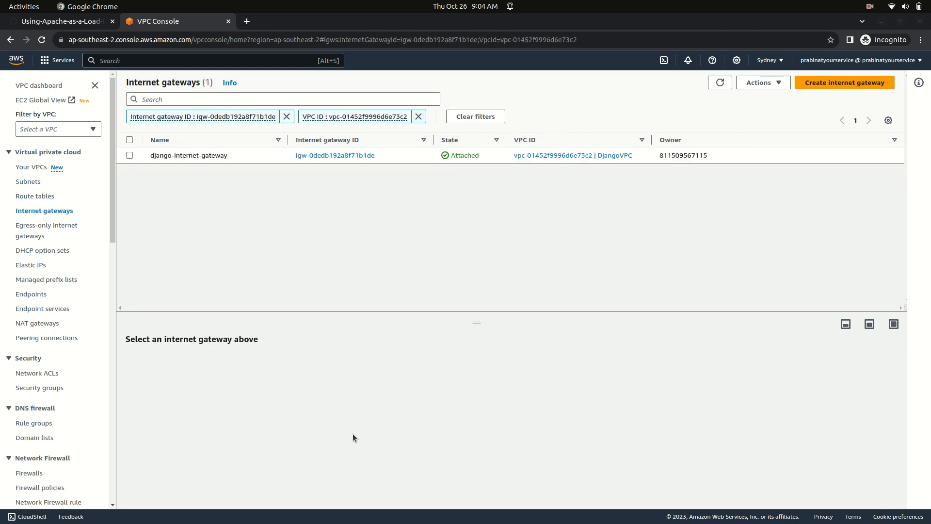
click(10, 40)
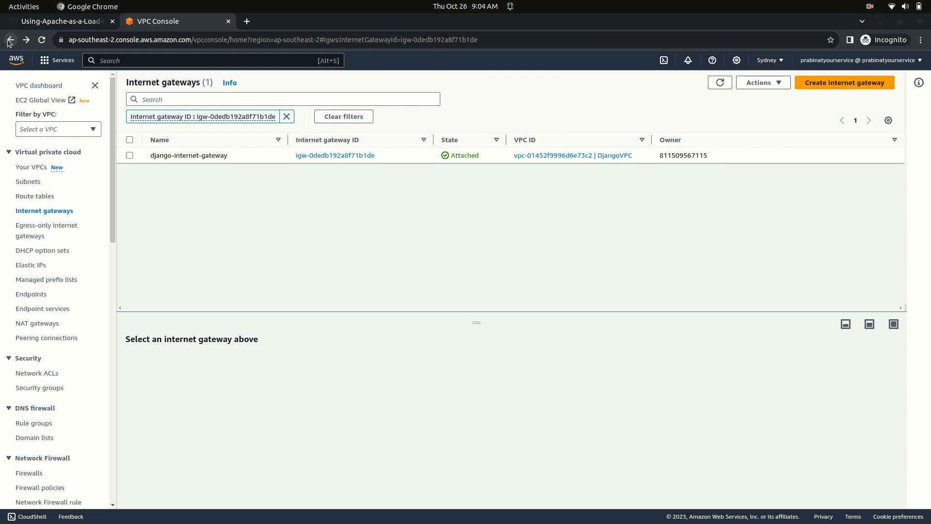
click(9, 40)
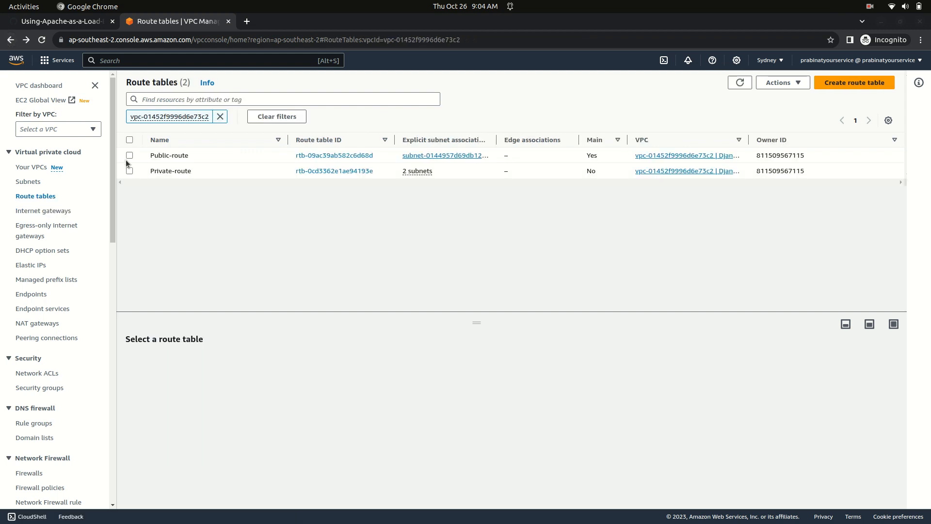
Check the subnet associations of Private-route, and the routes and subnet associations of Public-route.
click(130, 170)
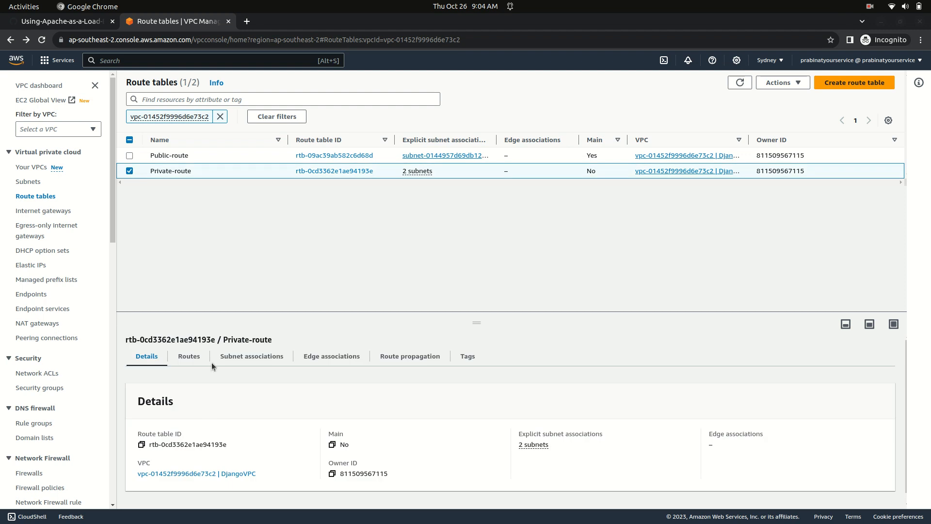
click(251, 356)
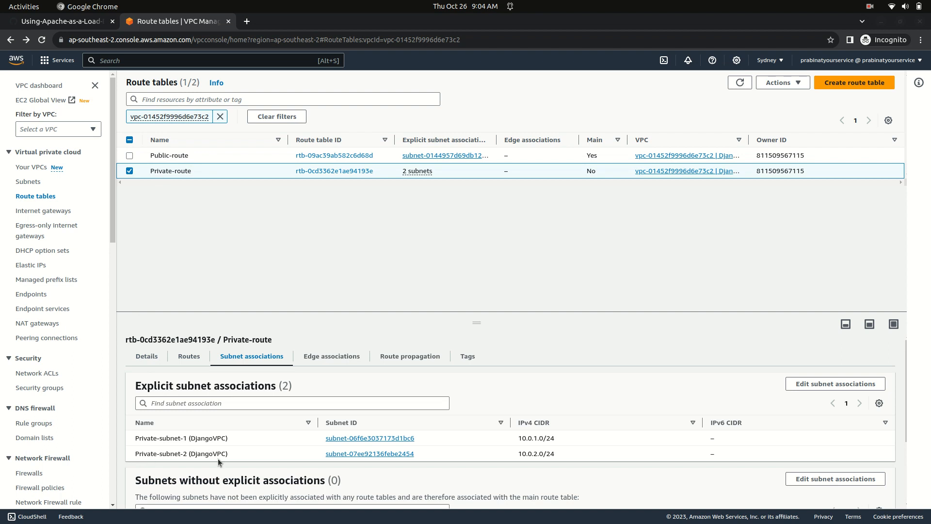
click(129, 171)
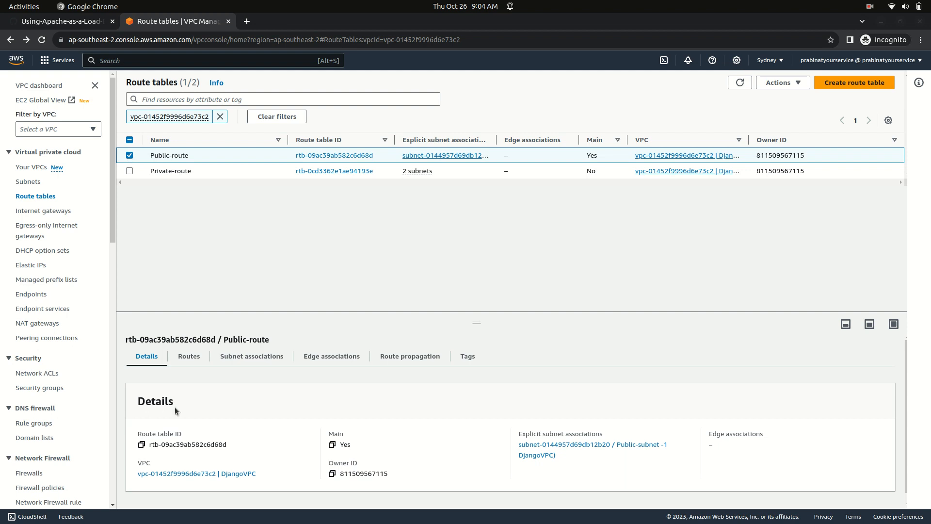
click(193, 359)
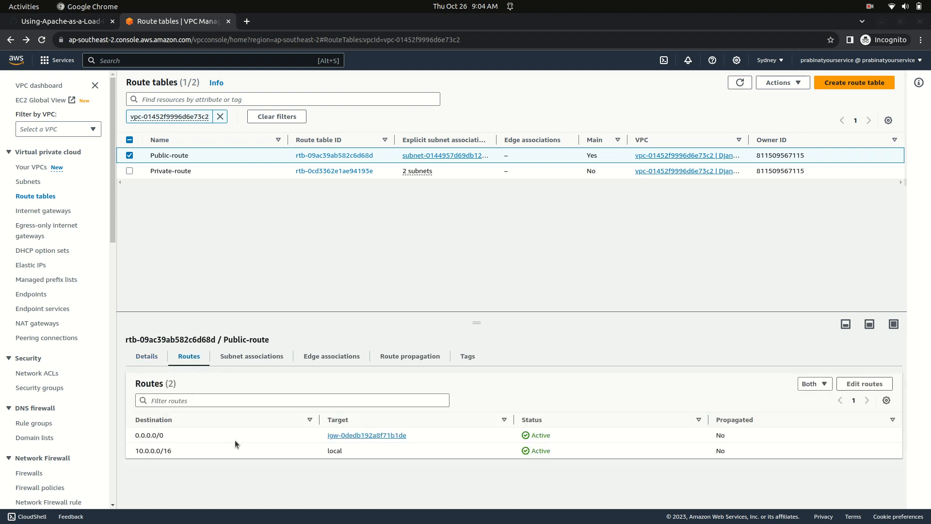
click(241, 357)
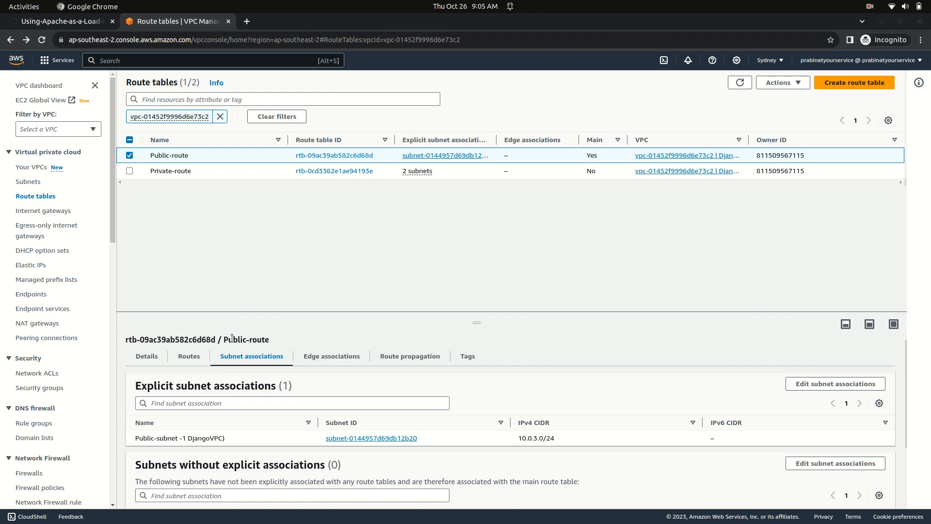
click(870, 7)
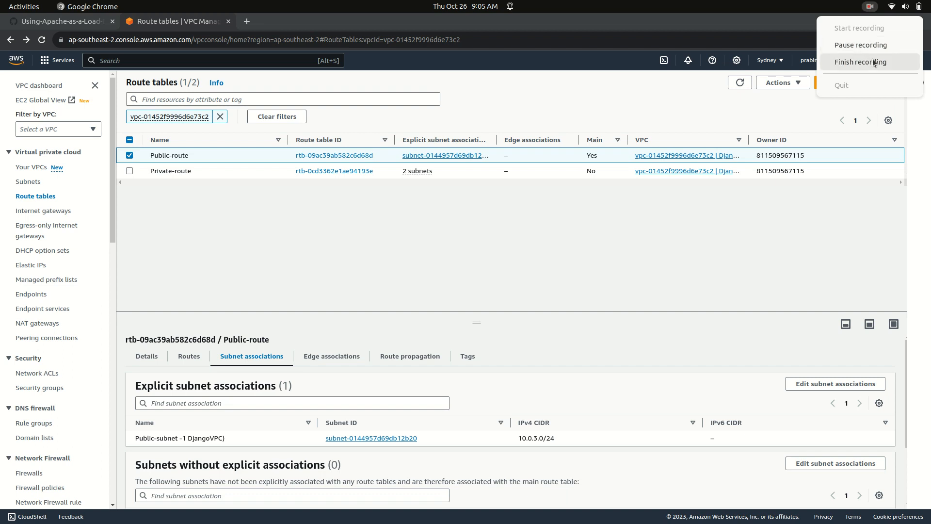